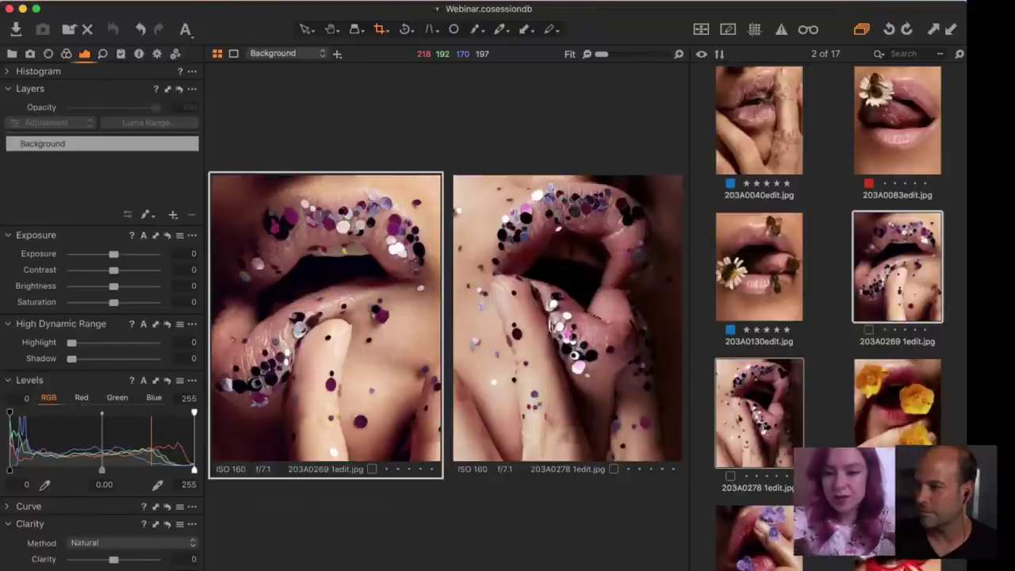
- Show the two male portraits 203A9888edit.jpg and 203A9932edit.jpg side by side for comparison
{"action": "scroll", "coordinate": [805, 436], "scroll_direction": "down", "scroll_amount": 10}
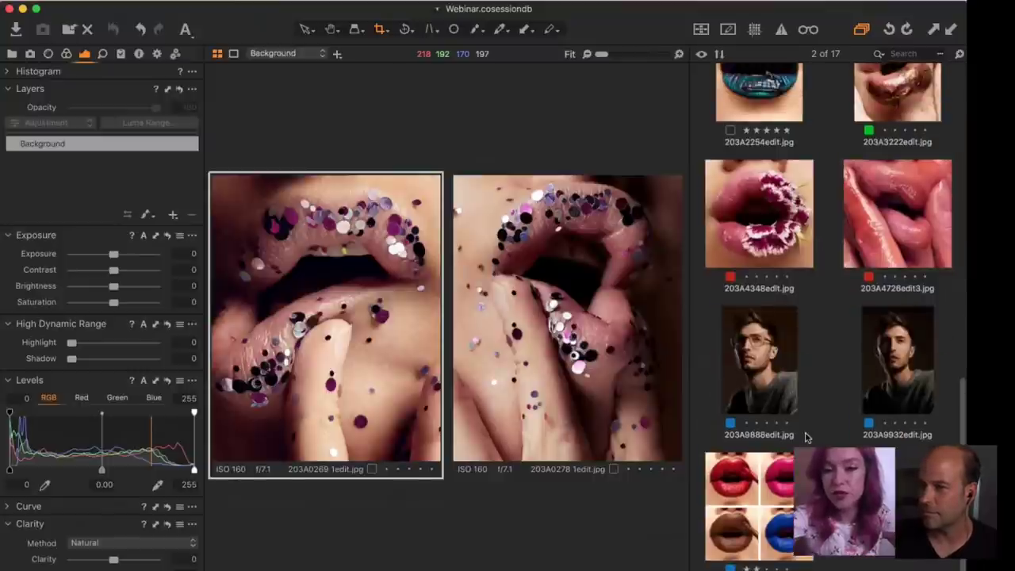
{"action": "left_click", "coordinate": [758, 361]}
{"action": "left_click", "coordinate": [908, 359], "text": "super"}
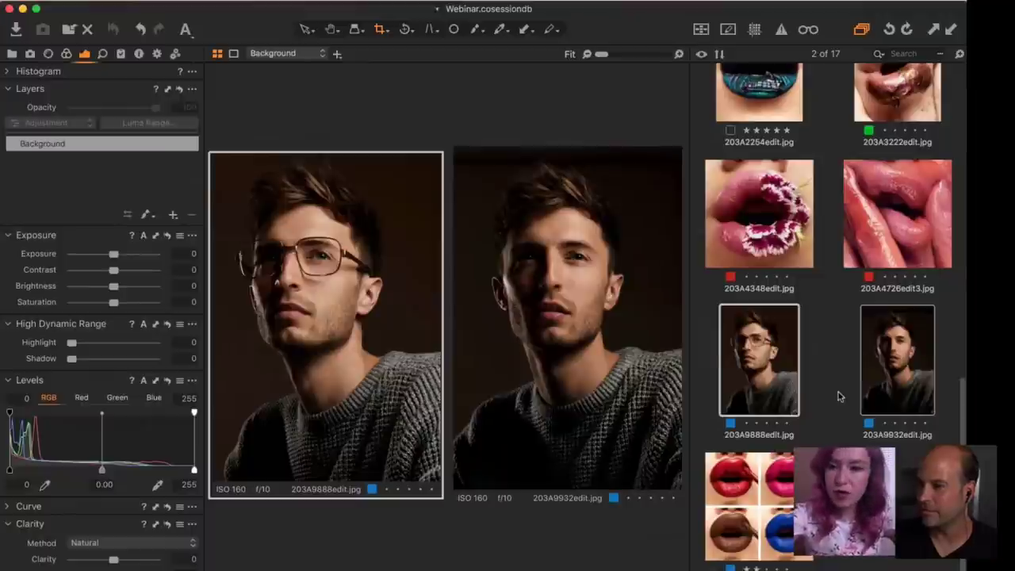
- Compare the glitter lip images 203A0269 1edit.jpg and 203A0278 1edit.jpg side by side
{"action": "scroll", "coordinate": [838, 392], "scroll_direction": "up", "scroll_amount": 10}
{"action": "left_click", "coordinate": [903, 270]}
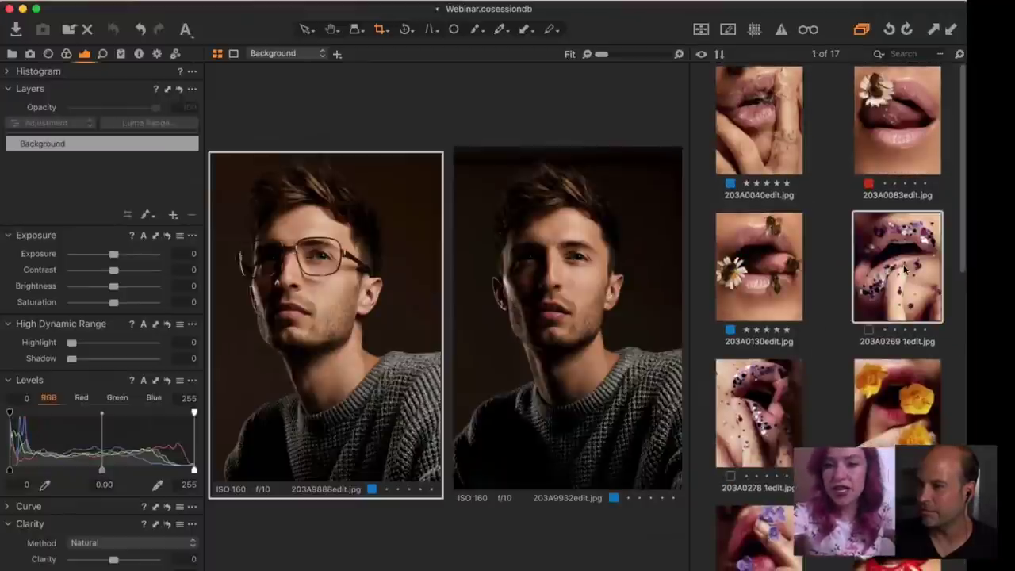
{"action": "left_click", "coordinate": [759, 412], "text": "super"}
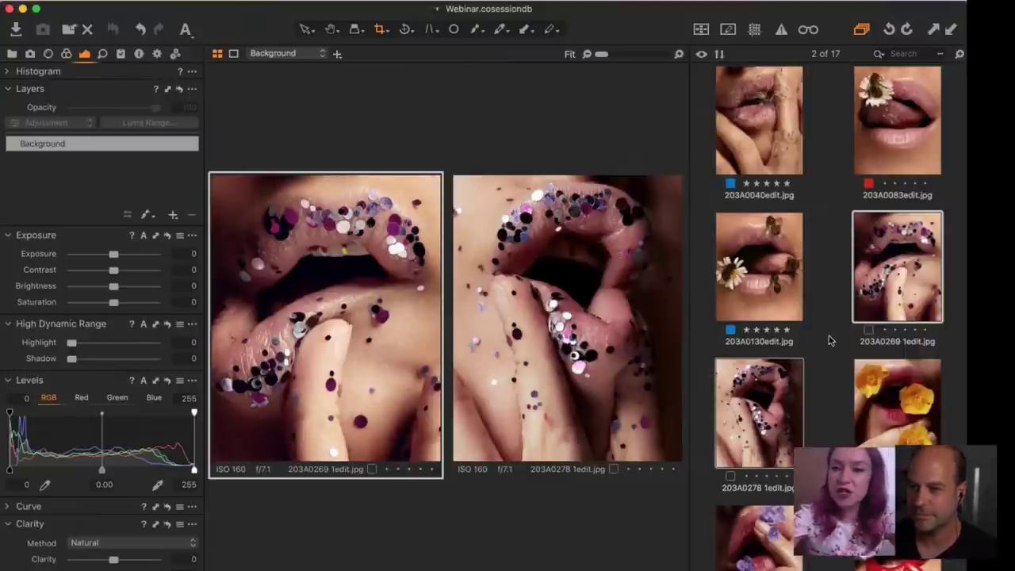
- View 203A0040edit.jpg on its own and compare the bee images 203A0083edit.jpg and 203A0130edit.jpg side by side
{"action": "scroll", "coordinate": [829, 338], "scroll_direction": "up", "scroll_amount": 2}
{"action": "left_click", "coordinate": [727, 145]}
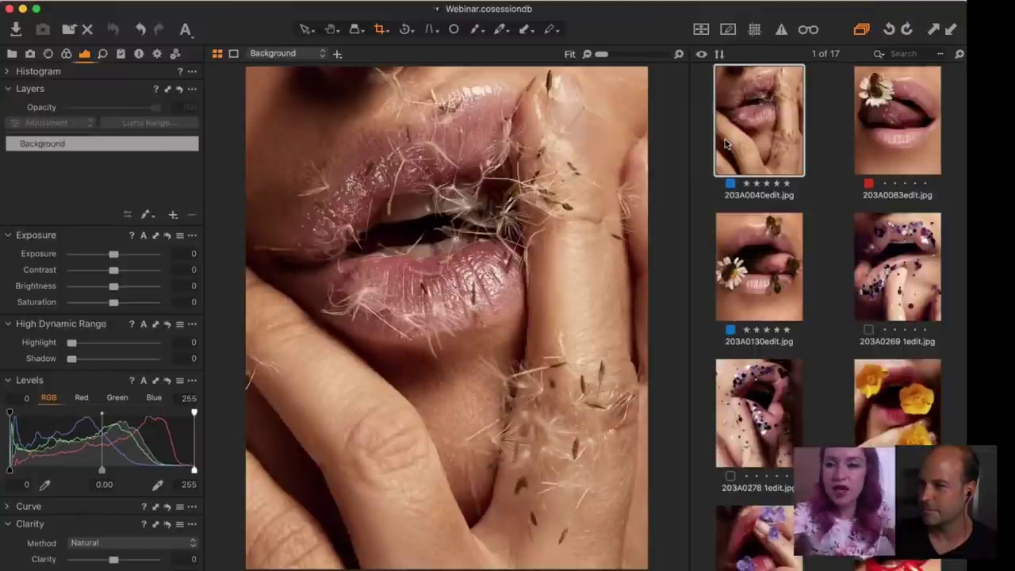
{"action": "key", "text": "Right"}
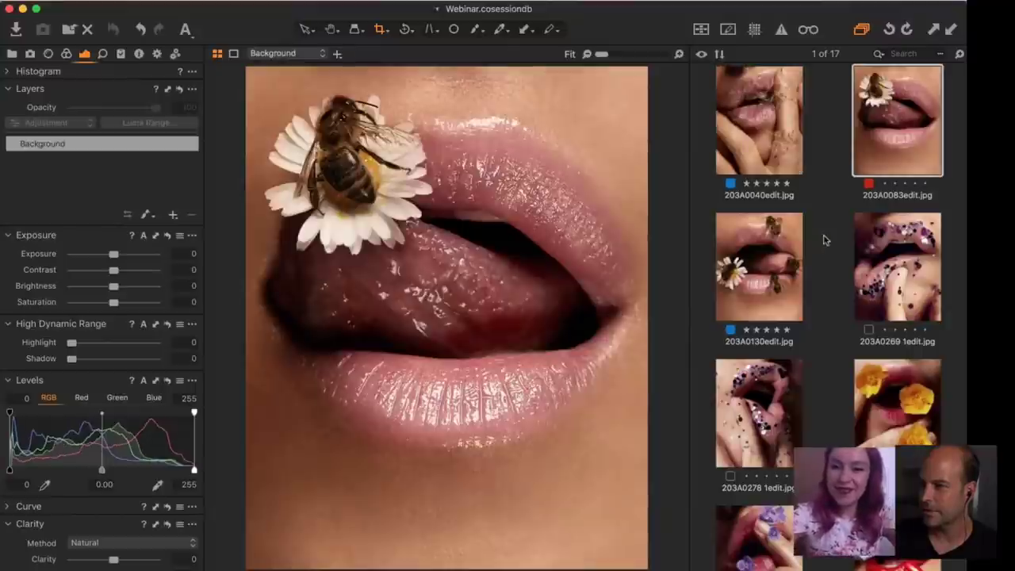
{"action": "left_click", "coordinate": [772, 273], "text": "super"}
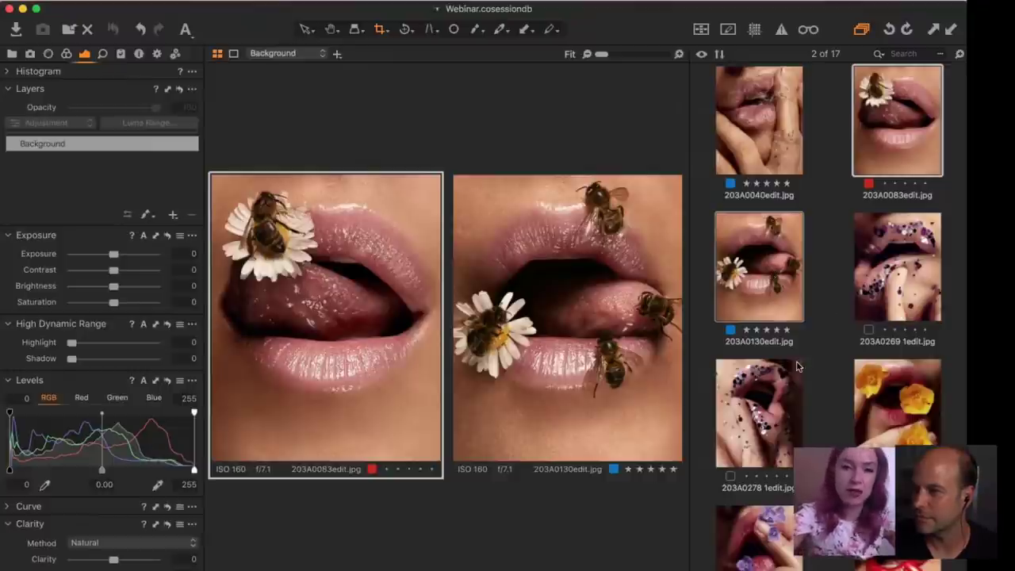
- Display the four lip images 203A1661edit.jpg, 203A1848edit.jpg, 203A2254edit.jpg and 203A3222edit.jpg together in the viewer
{"action": "scroll", "coordinate": [798, 366], "scroll_direction": "down", "scroll_amount": 1}
{"action": "scroll", "coordinate": [799, 366], "scroll_direction": "down", "scroll_amount": 5}
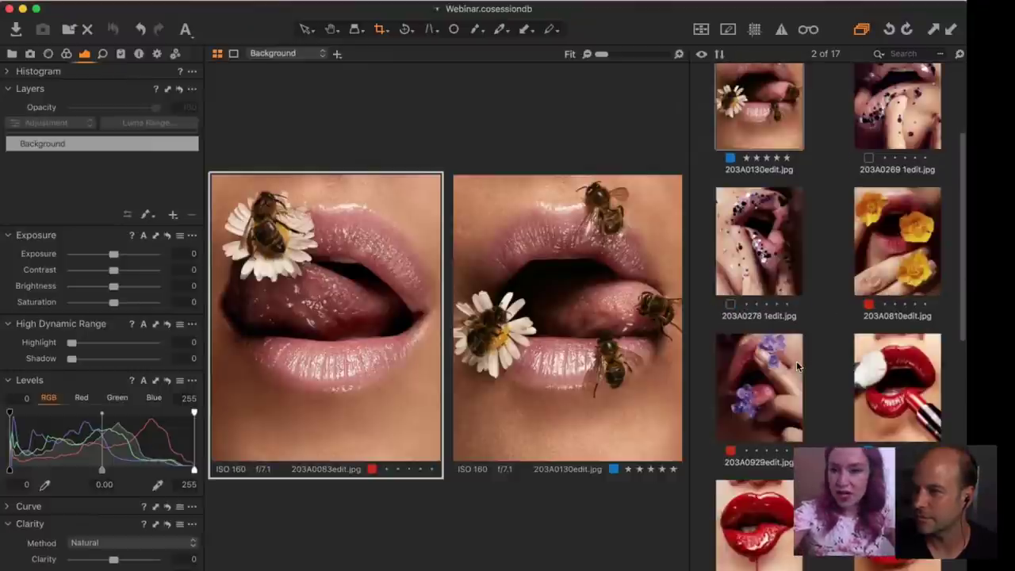
{"action": "scroll", "coordinate": [799, 366], "scroll_direction": "down", "scroll_amount": 5}
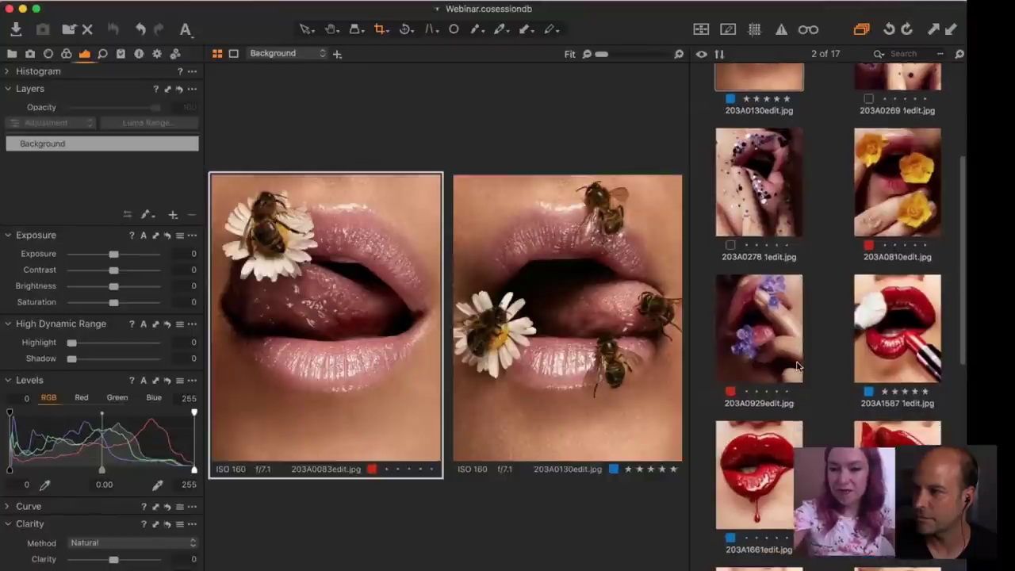
{"action": "left_click", "coordinate": [798, 366]}
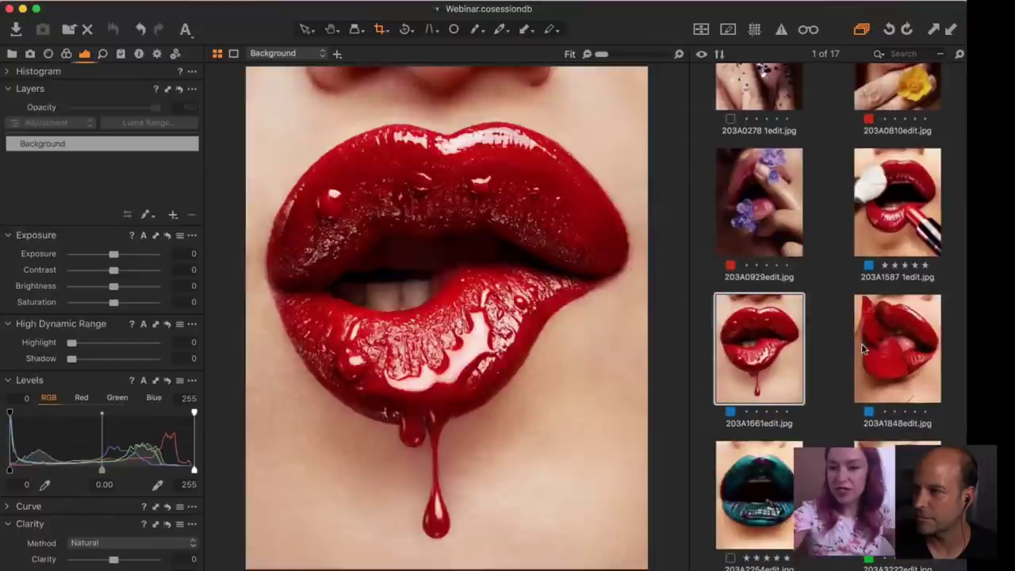
{"action": "key", "text": "shift+Down"}
{"action": "key", "text": "shift+Right"}
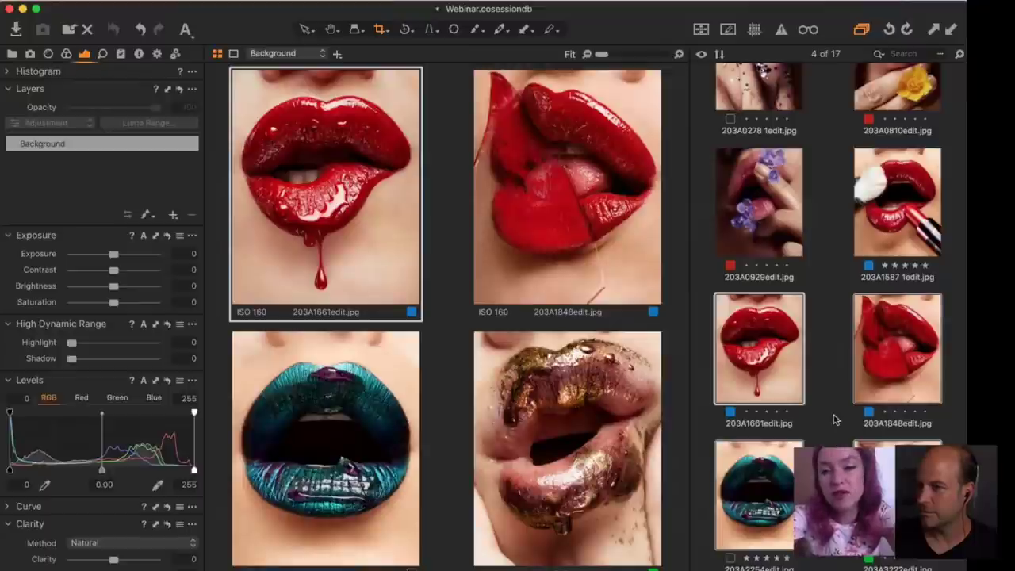
- View the petal lips image 203A4348edit.jpg and the dripping red lips image 203A1661edit.jpg individually
{"action": "scroll", "coordinate": [833, 419], "scroll_direction": "down", "scroll_amount": 5}
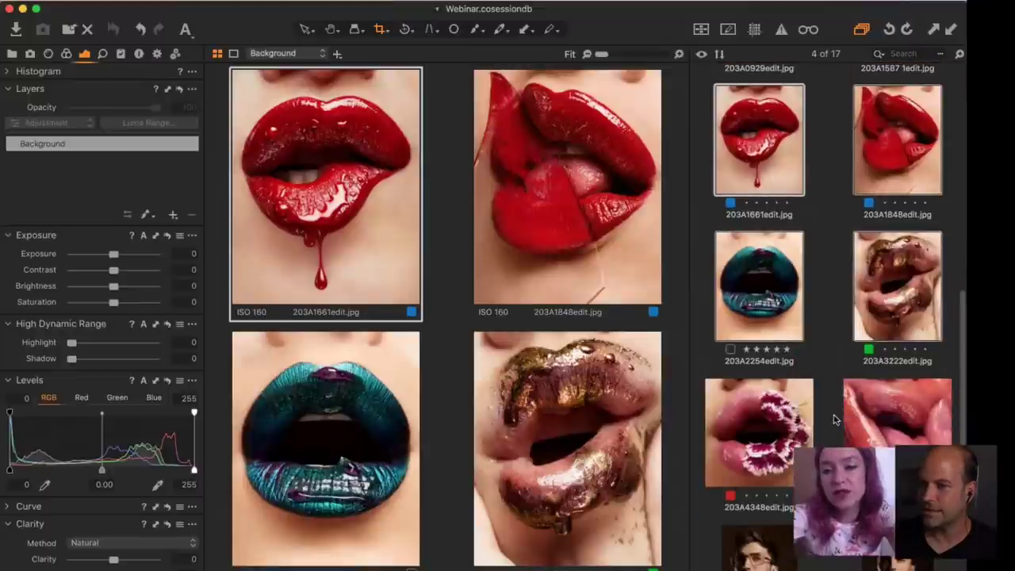
{"action": "left_click", "coordinate": [776, 435]}
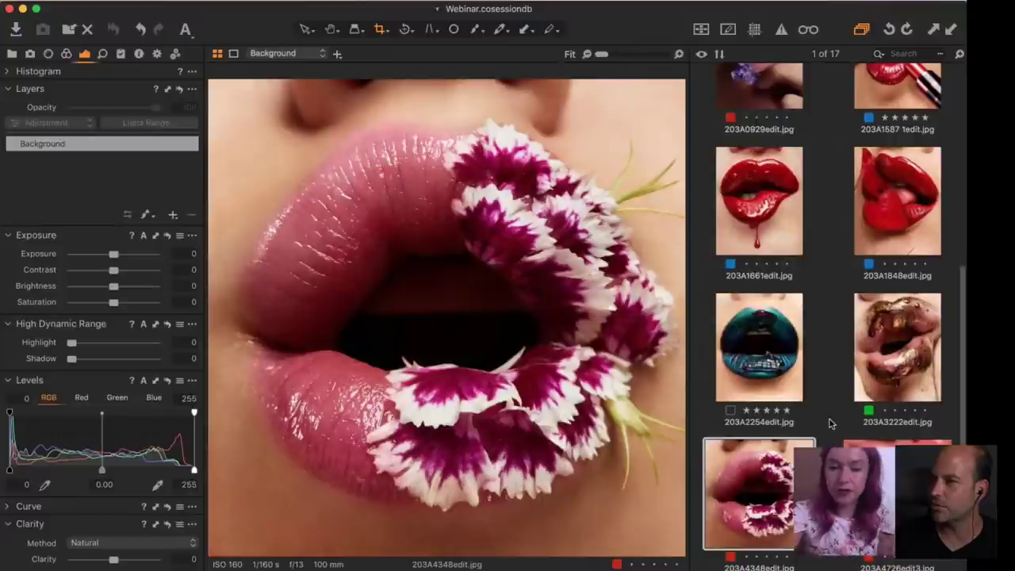
{"action": "scroll", "coordinate": [830, 423], "scroll_direction": "up", "scroll_amount": 2}
{"action": "left_click", "coordinate": [774, 311]}
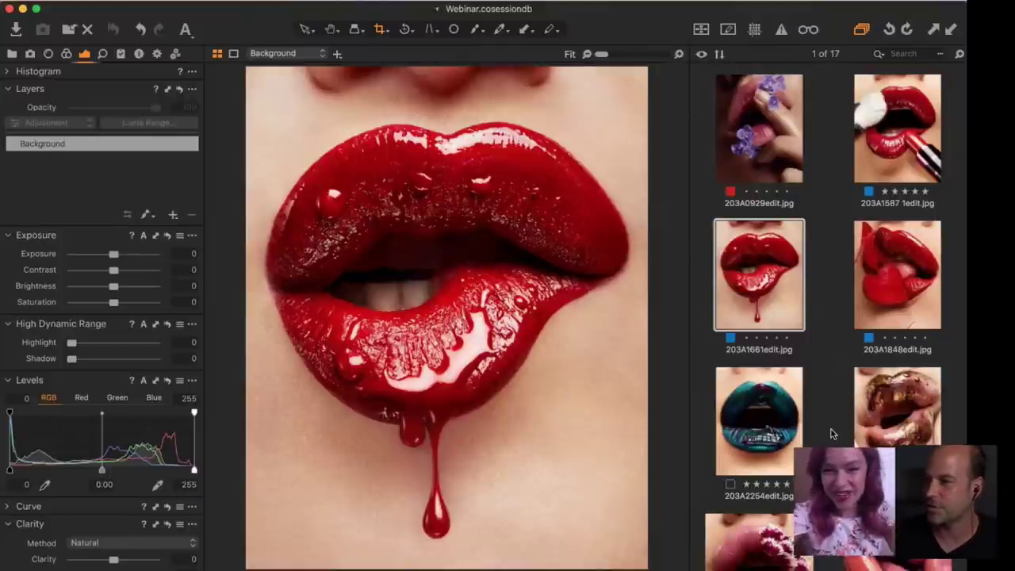
{"action": "scroll", "coordinate": [831, 434], "scroll_direction": "down", "scroll_amount": 1}
{"action": "scroll", "coordinate": [831, 434], "scroll_direction": "down", "scroll_amount": 3}
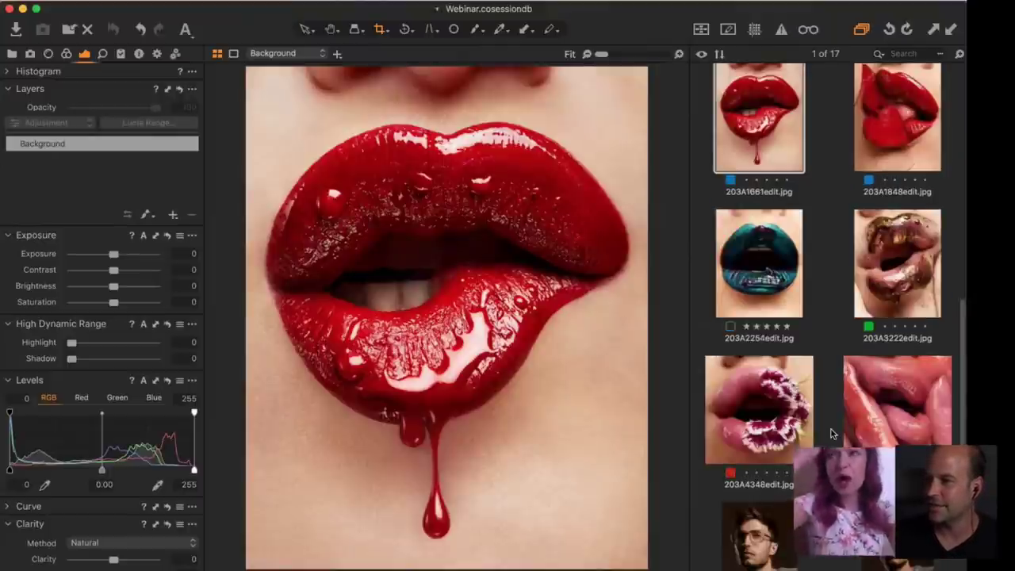
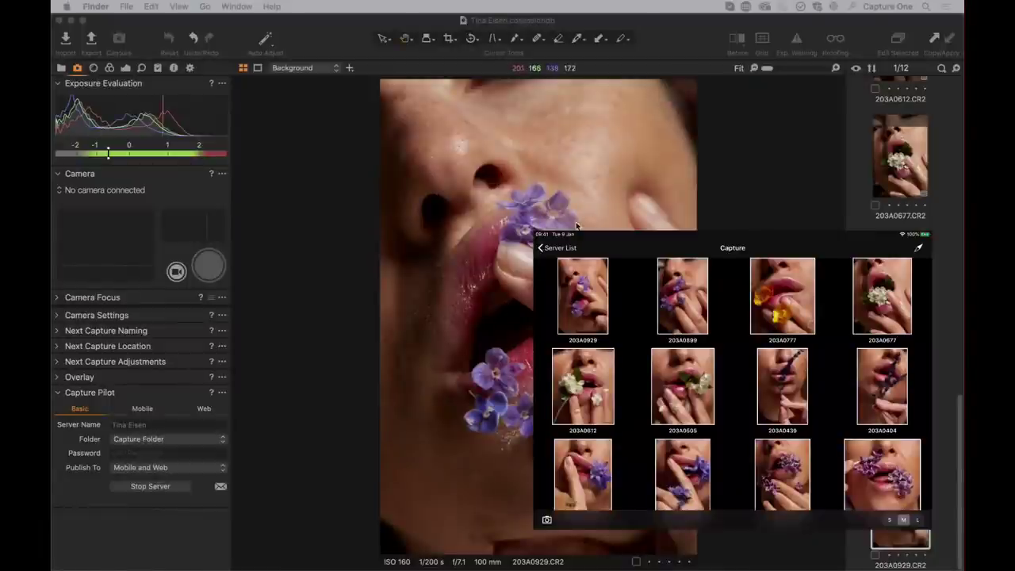
- Step back through the captures from 203A0929.CR2 to the lavender image 203A0439.CR2
{"action": "left_click", "coordinate": [334, 301]}
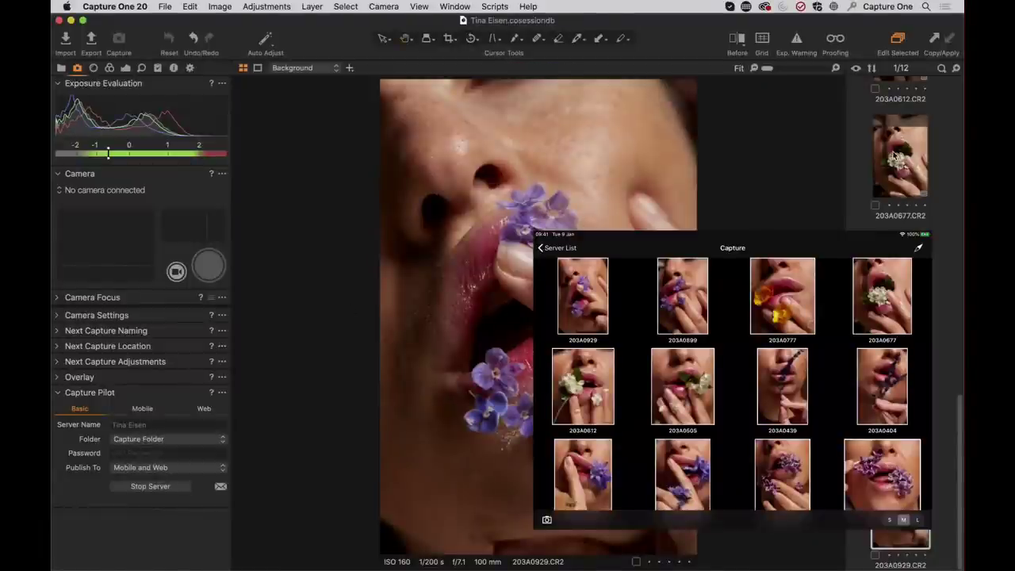
{"action": "key", "text": "Up"}
{"action": "key", "text": "Up"}
{"action": "key", "text": "Up"}
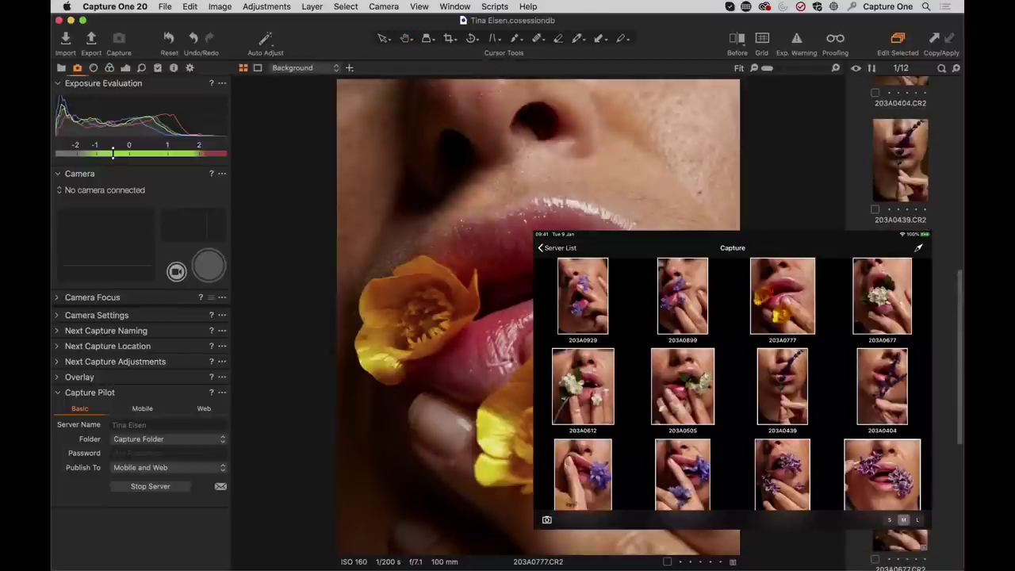
{"action": "key", "text": "Up"}
{"action": "key", "text": "Up"}
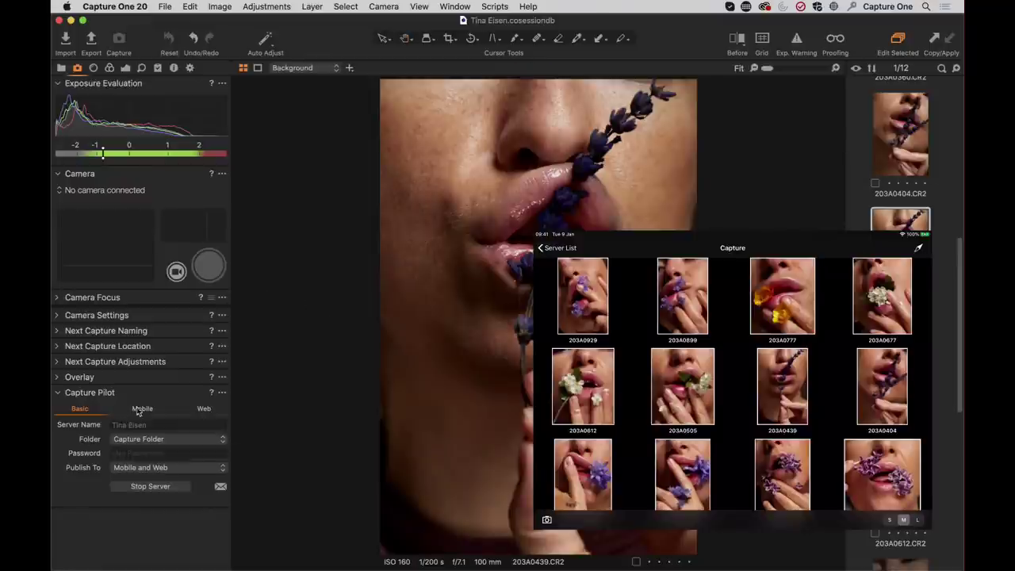
- Assign the yellow colour tag to the lavender image 203A0439.CR2
{"action": "left_click_drag", "start_coordinate": [143, 393], "coordinate": [184, 402]}
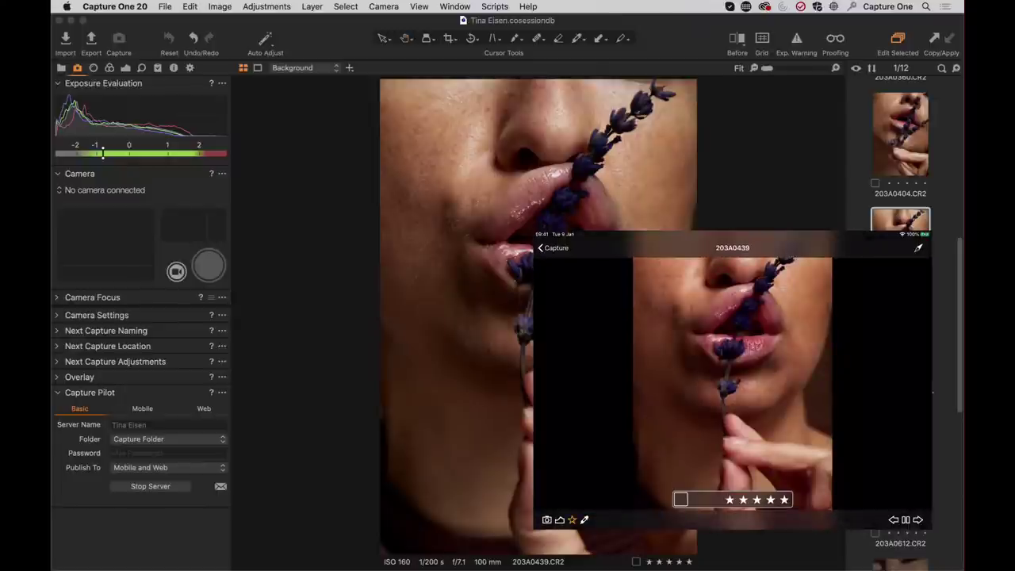
{"action": "left_click", "coordinate": [658, 563]}
{"action": "left_click", "coordinate": [635, 561]}
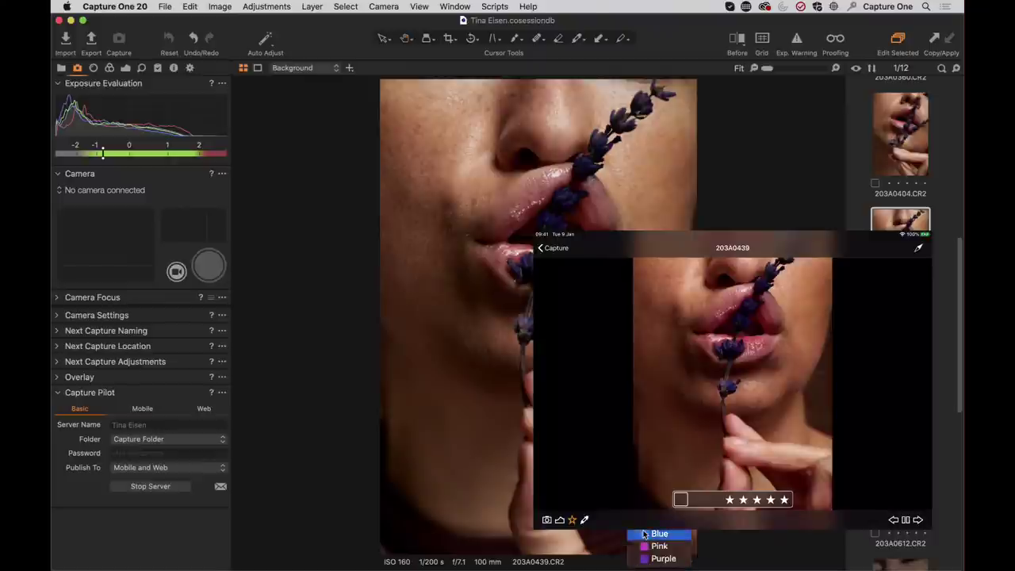
{"action": "left_click", "coordinate": [659, 508]}
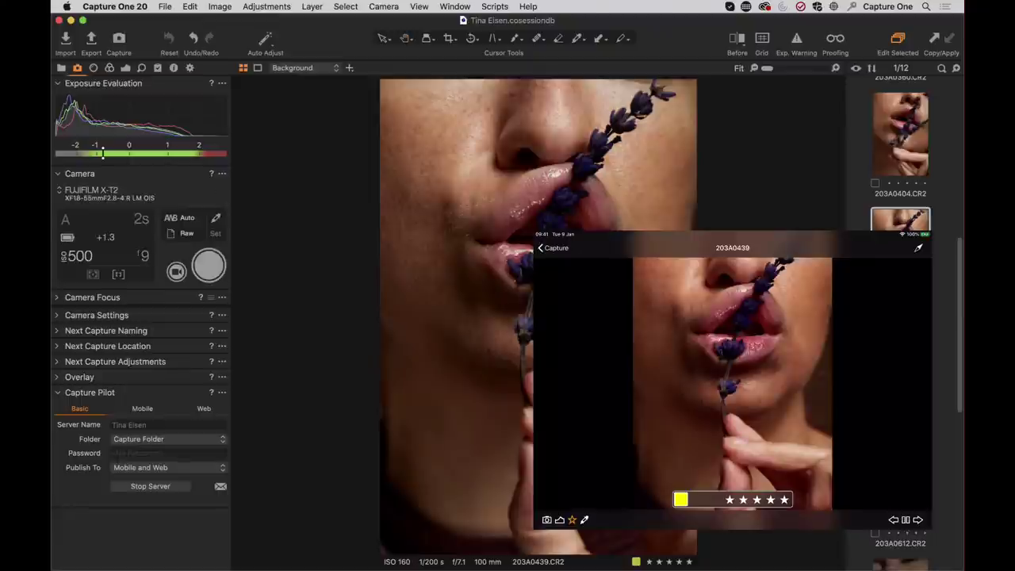
- Open the camera controls in Capture Pilot on the tablet and show the web settings of the Capture Pilot tool
{"action": "left_click", "coordinate": [546, 519]}
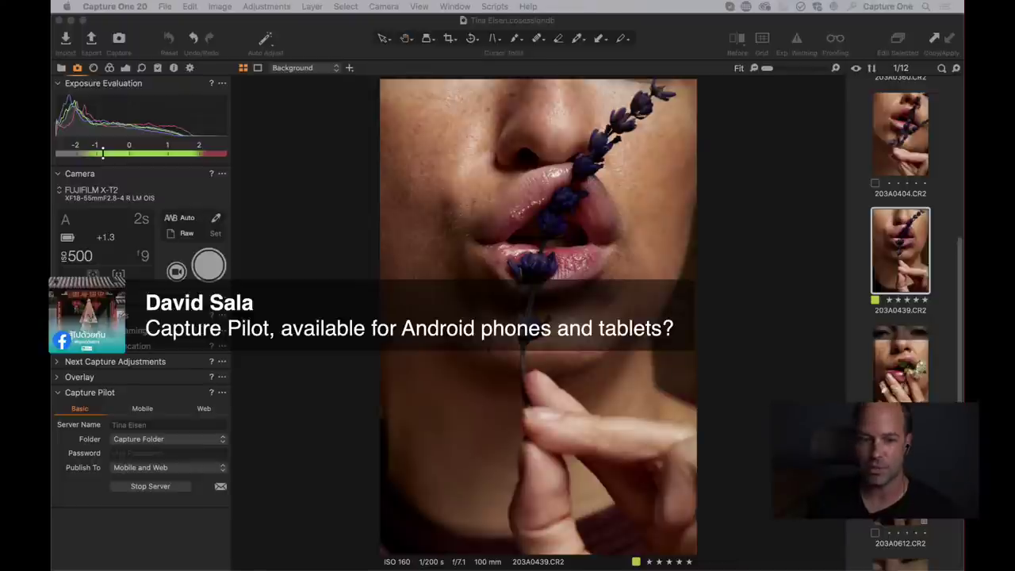
{"action": "left_click", "coordinate": [135, 449]}
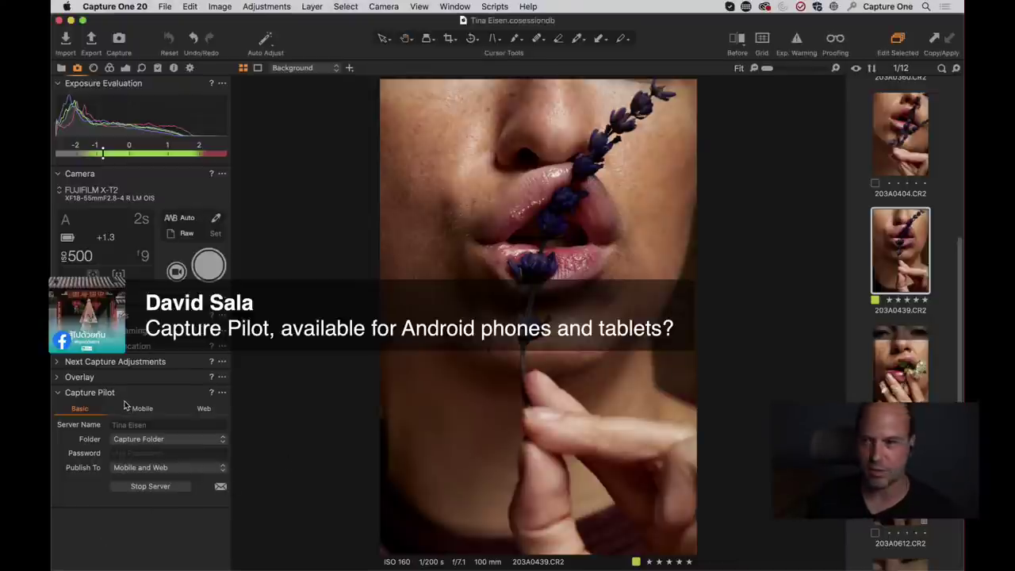
{"action": "left_click", "coordinate": [205, 411]}
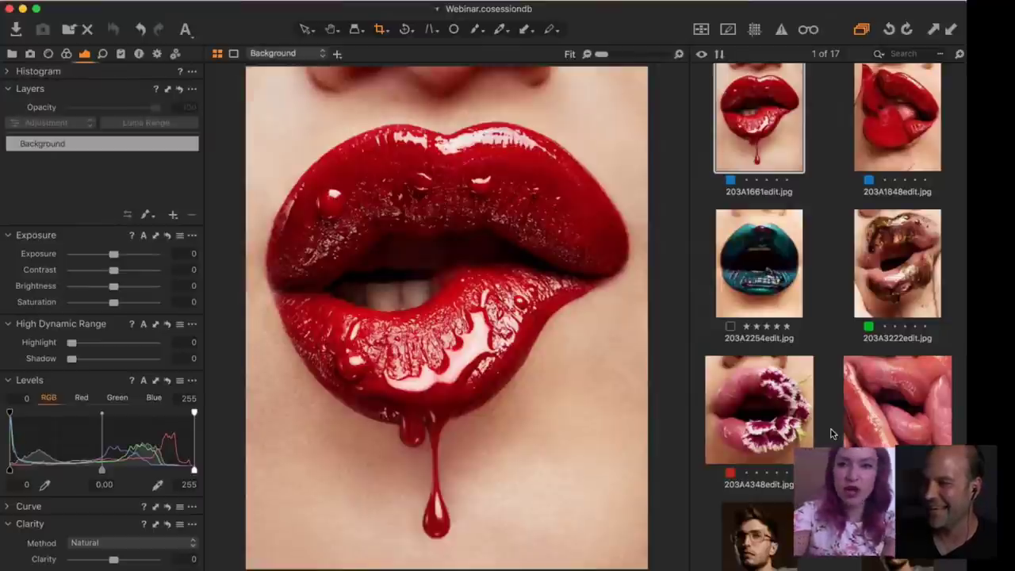
- Turn on the focus mask and switch to the Floral Lip Macro session
{"action": "left_click", "coordinate": [701, 29]}
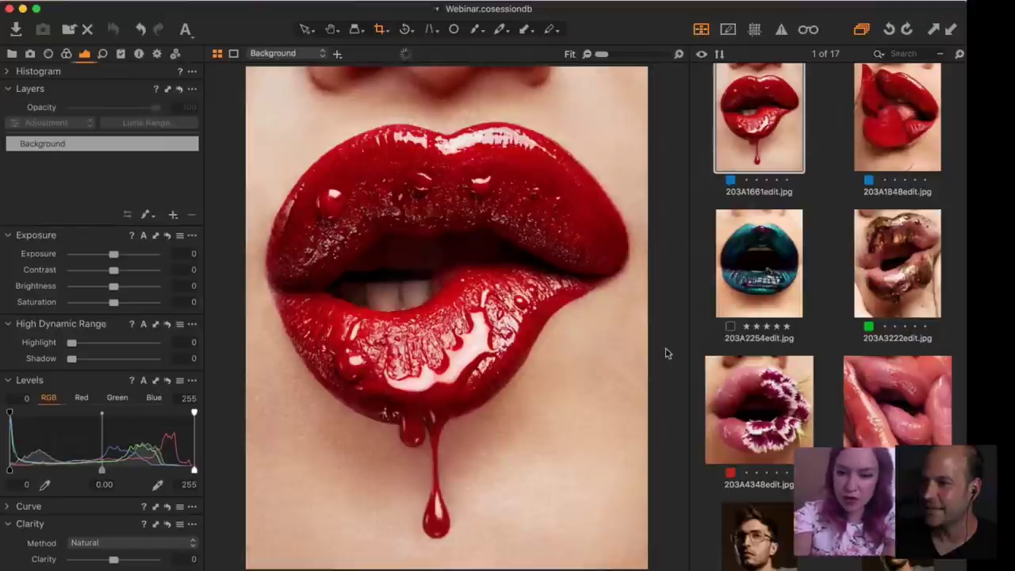
{"action": "mouse_move", "coordinate": [763, 564]}
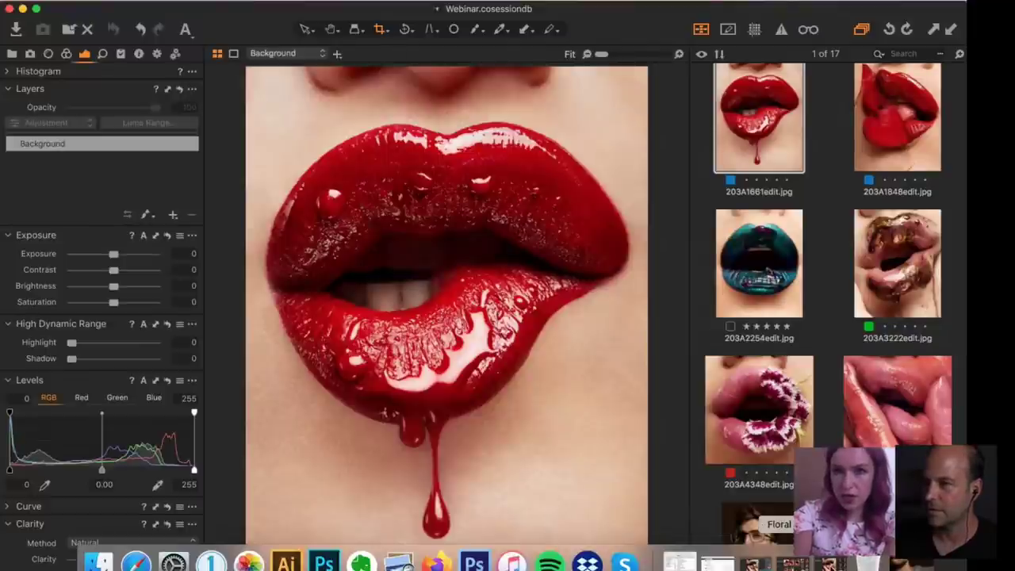
{"action": "left_click", "coordinate": [779, 561]}
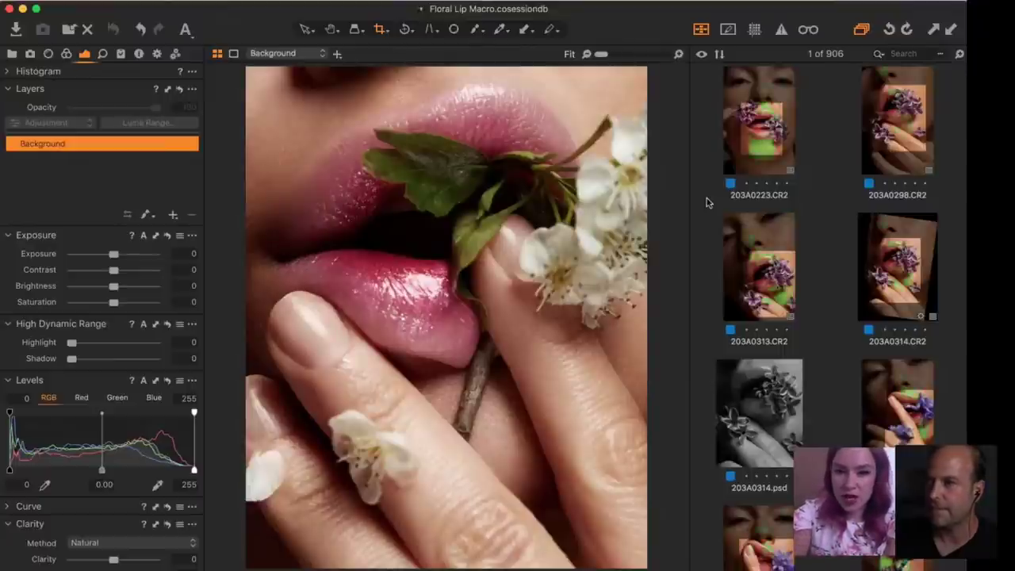
- Check the focus mask on the lilac images 203A0313.CR2 and 203A0314.CR2, and turn the mask off
{"action": "left_click", "coordinate": [776, 284]}
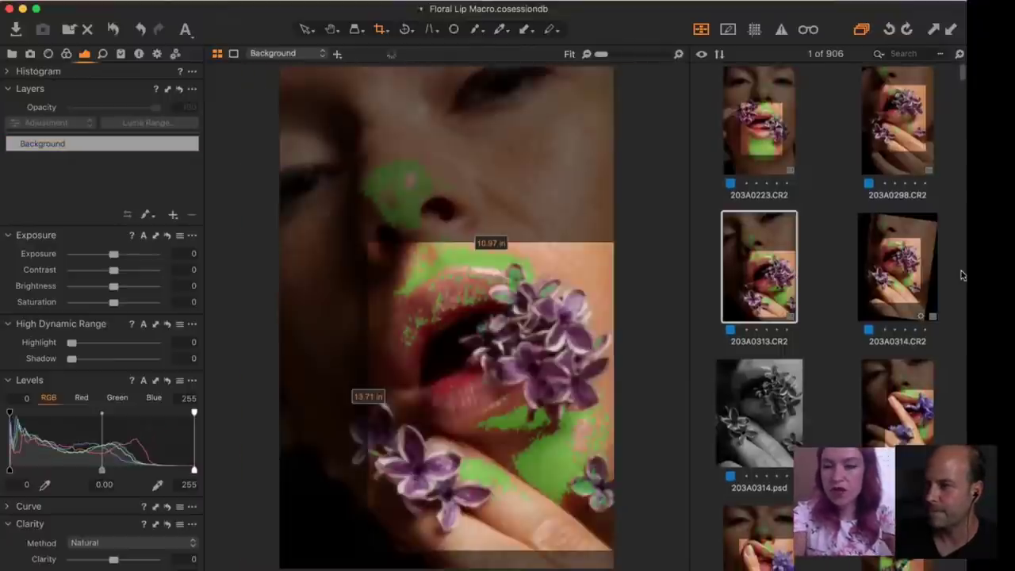
{"action": "left_click", "coordinate": [895, 272]}
{"action": "scroll", "coordinate": [895, 272], "scroll_direction": "down", "scroll_amount": 1}
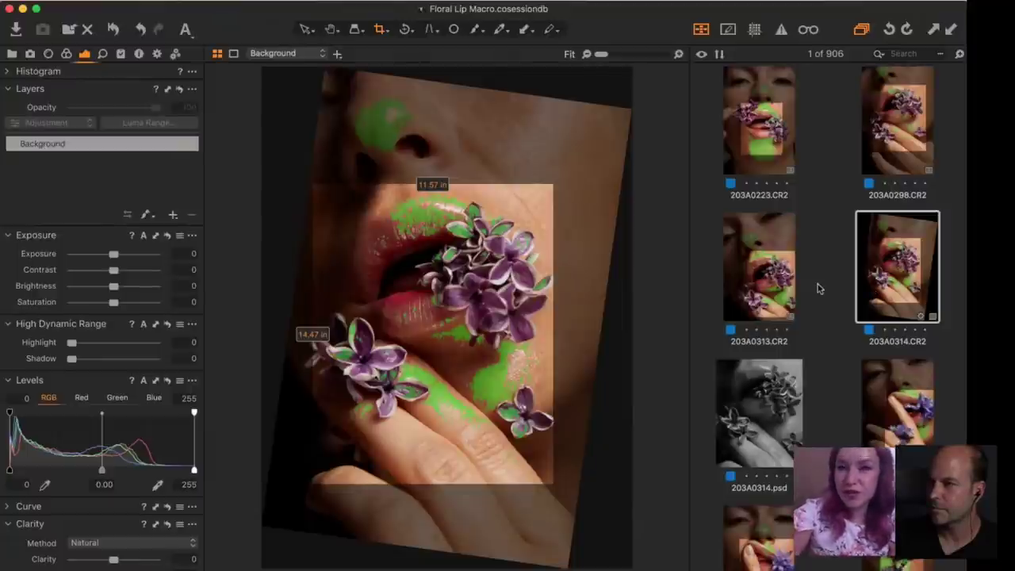
{"action": "left_click", "coordinate": [702, 30]}
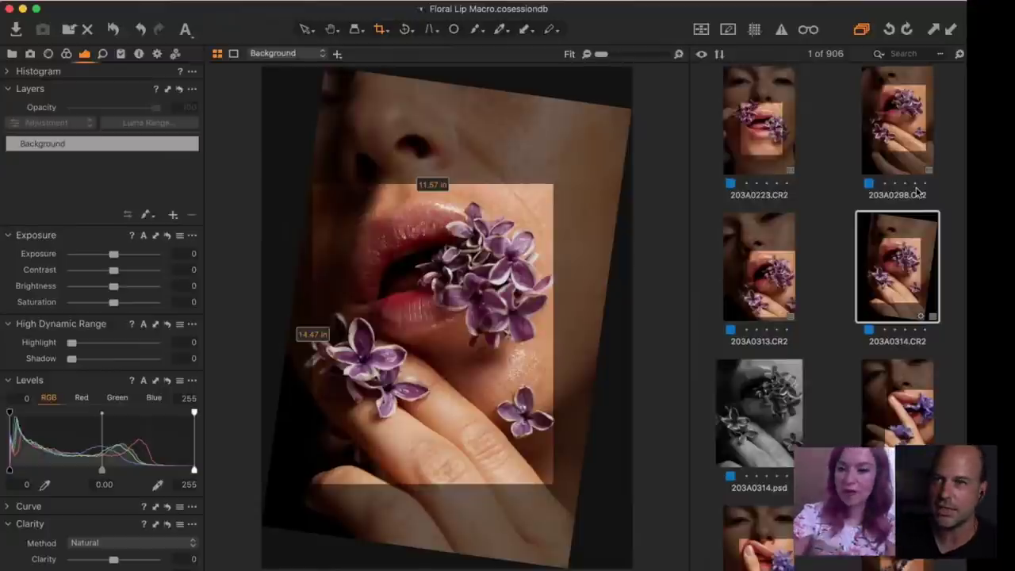
- Browse further through the Floral Lip Macro session and view the white blossom image 203A0612.CR2
{"action": "scroll", "coordinate": [829, 294], "scroll_direction": "up", "scroll_amount": 2}
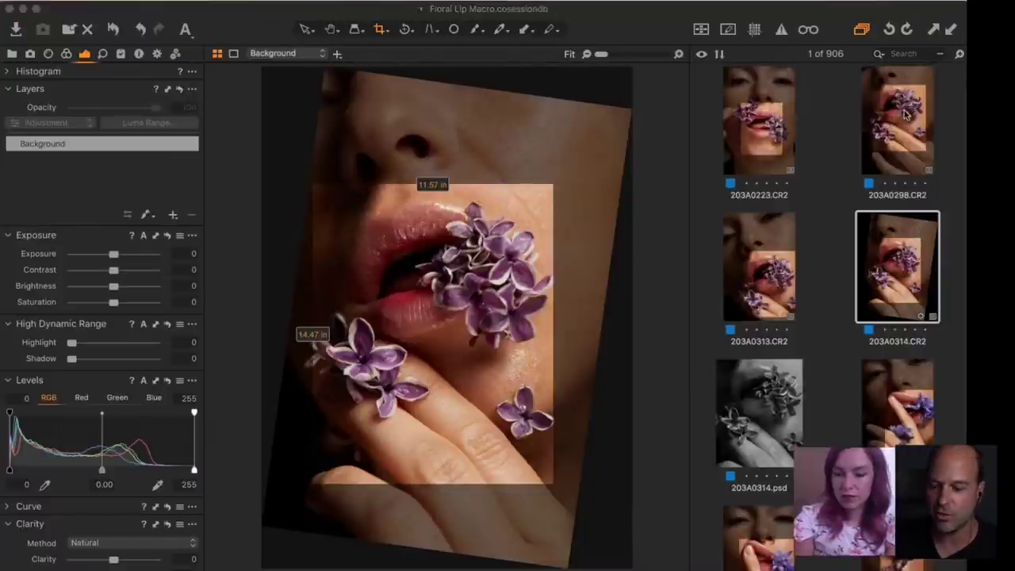
{"action": "scroll", "coordinate": [830, 317], "scroll_direction": "down", "scroll_amount": 6}
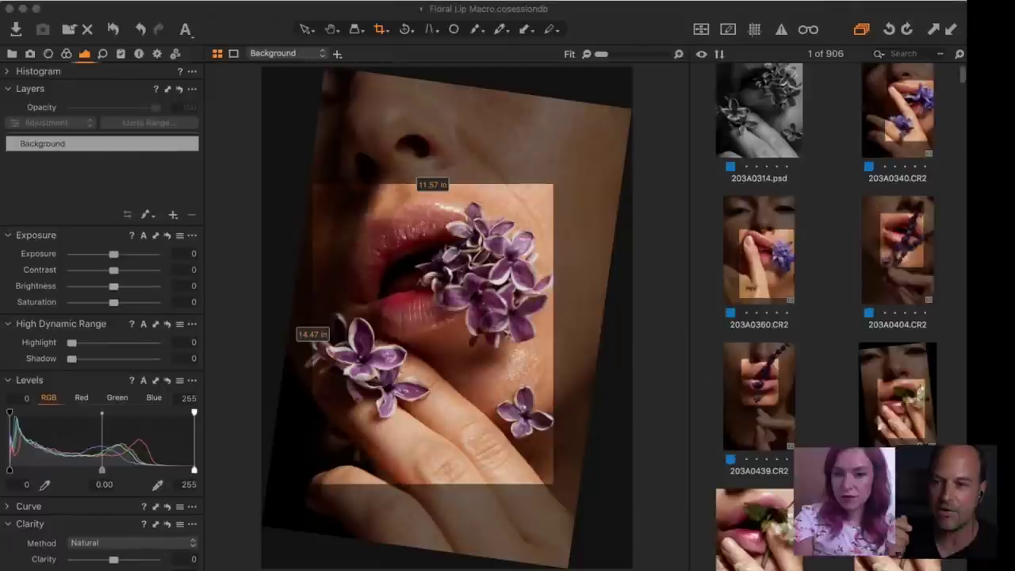
{"action": "scroll", "coordinate": [759, 458], "scroll_direction": "down", "scroll_amount": 5}
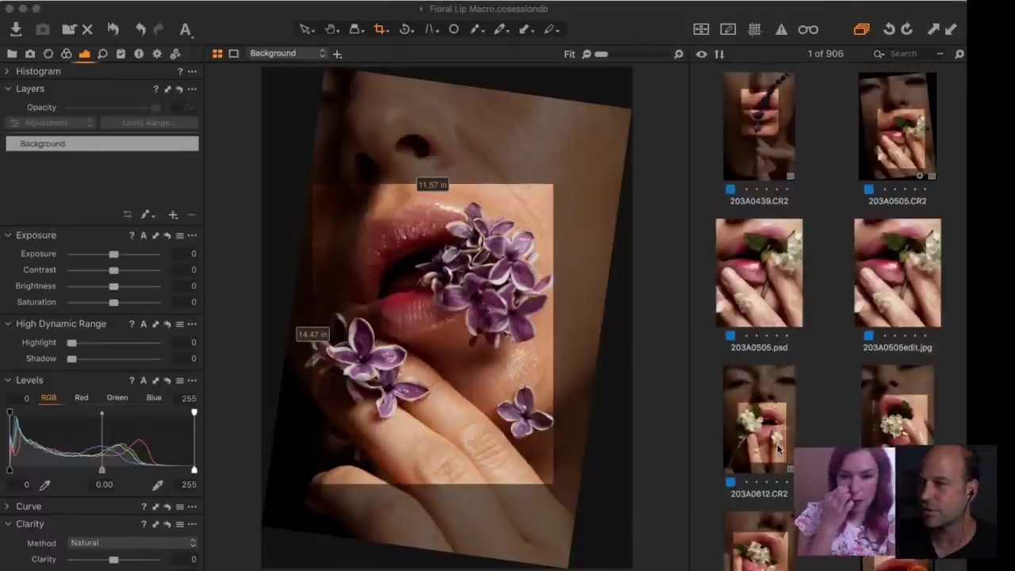
{"action": "left_click", "coordinate": [783, 416]}
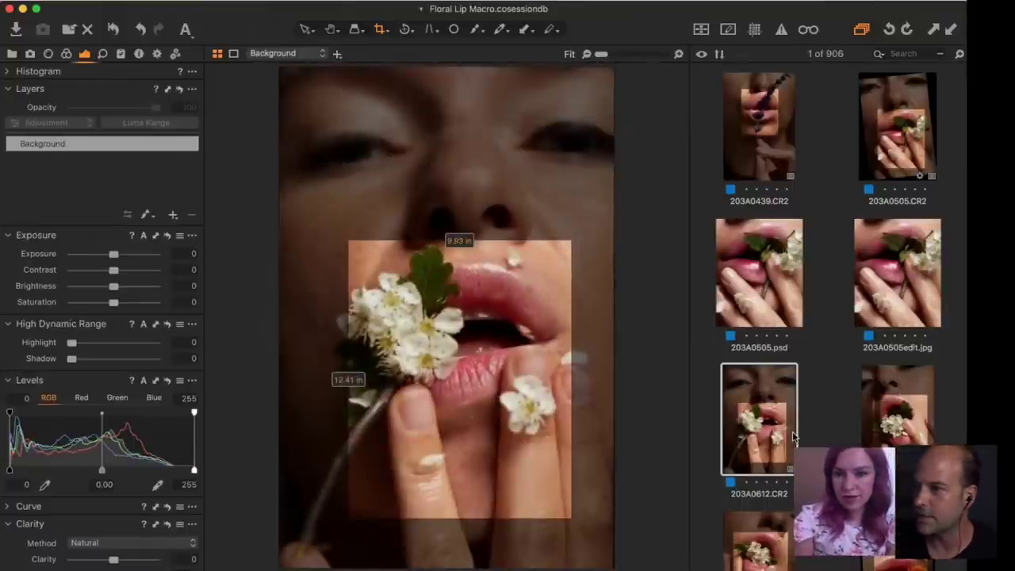
- Open the blossom image 203A0690.CR2 and shift its crop slightly up and to the left
{"action": "scroll", "coordinate": [793, 435], "scroll_direction": "down", "scroll_amount": 5}
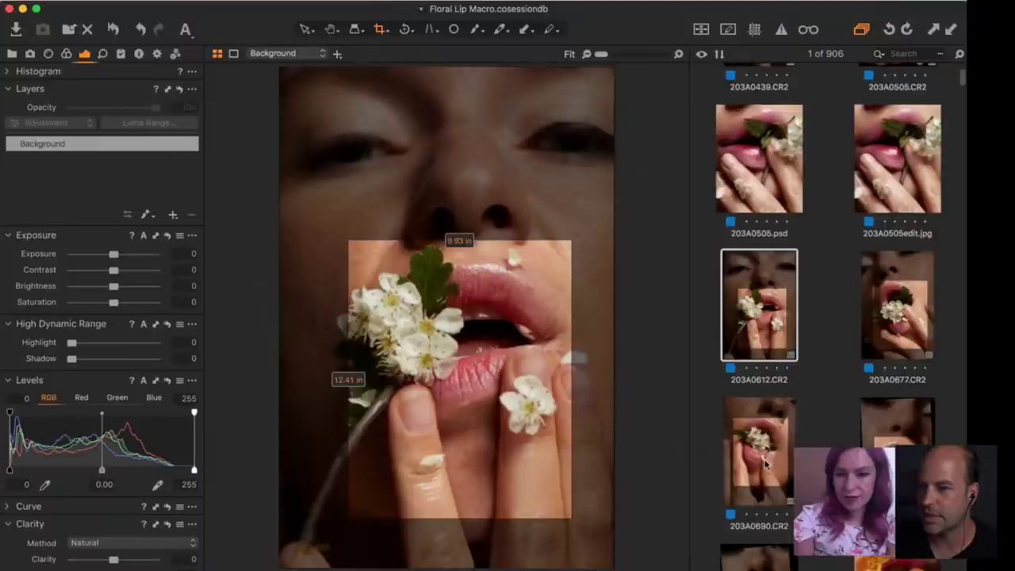
{"action": "left_click", "coordinate": [765, 461]}
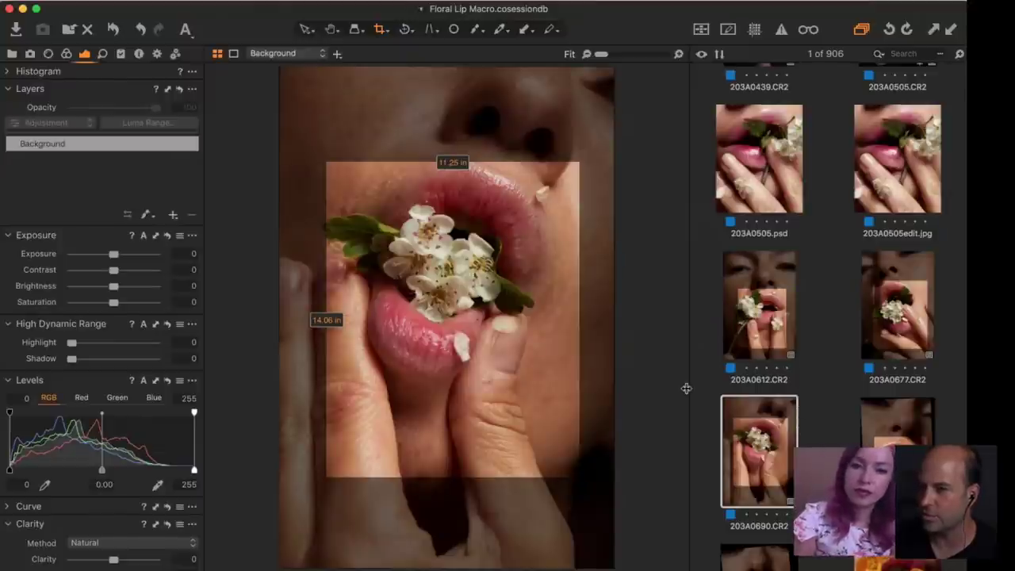
{"action": "left_click_drag", "start_coordinate": [520, 342], "coordinate": [517, 336]}
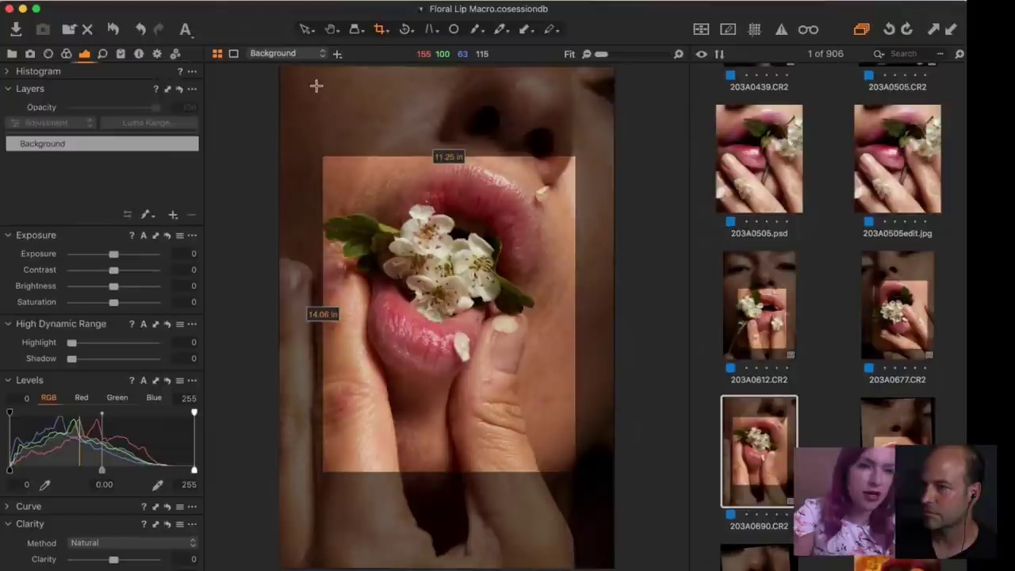
- Add a new filled layer for colour adjustments to 203A0690.CR2 and display its mask only when drawing
{"action": "left_click", "coordinate": [66, 54]}
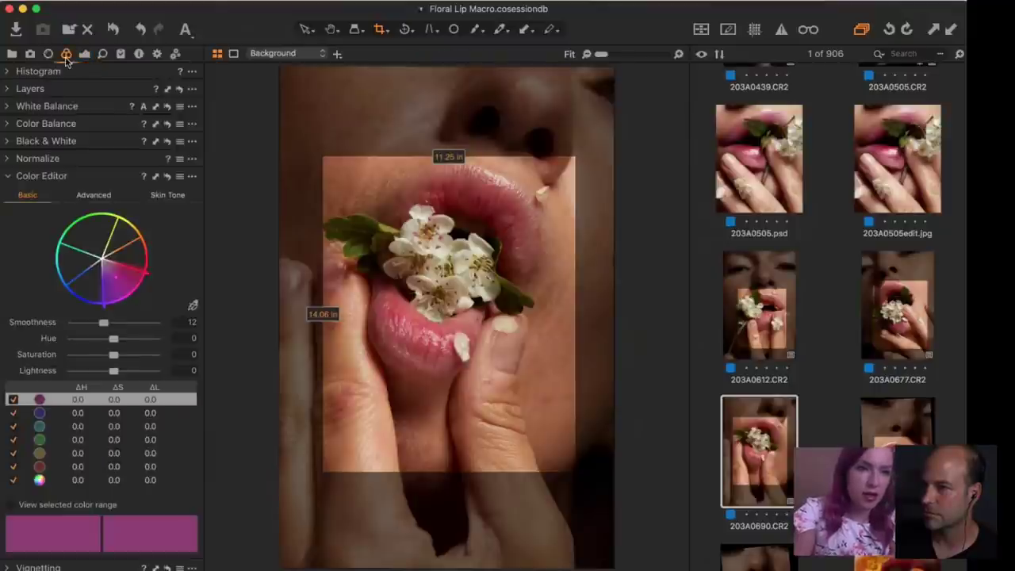
{"action": "left_click", "coordinate": [9, 88]}
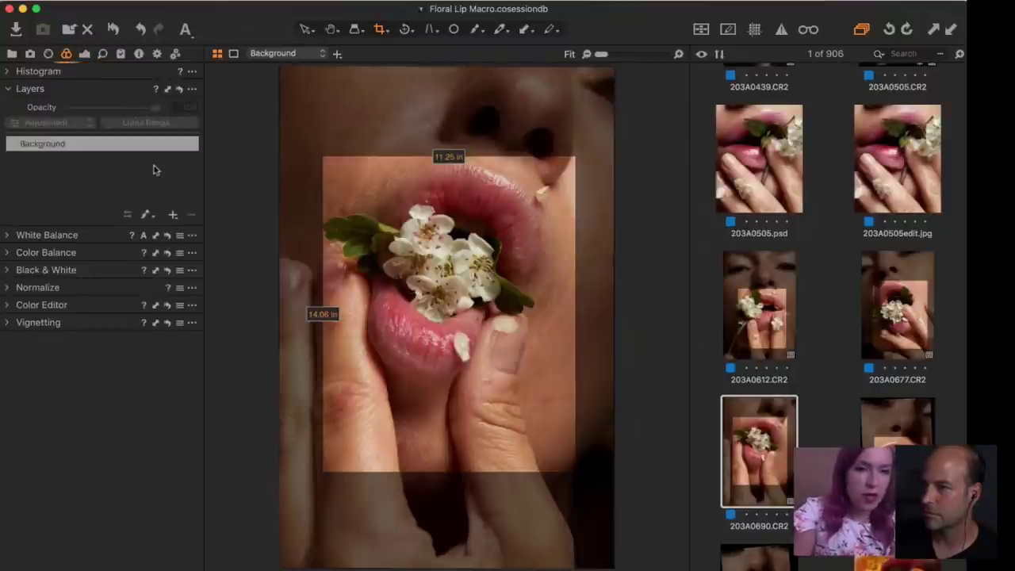
{"action": "left_click", "coordinate": [172, 215]}
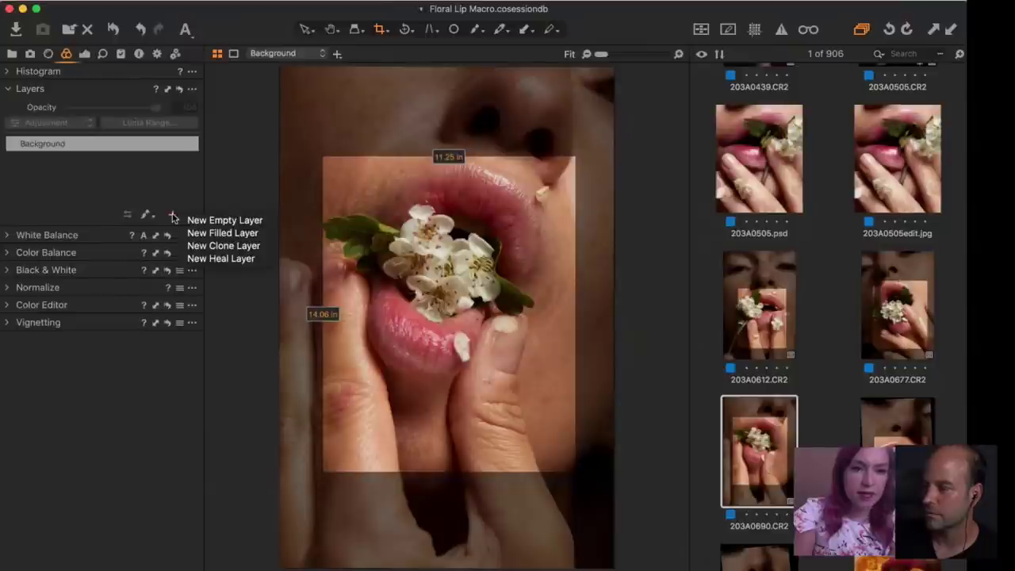
{"action": "left_click", "coordinate": [221, 234]}
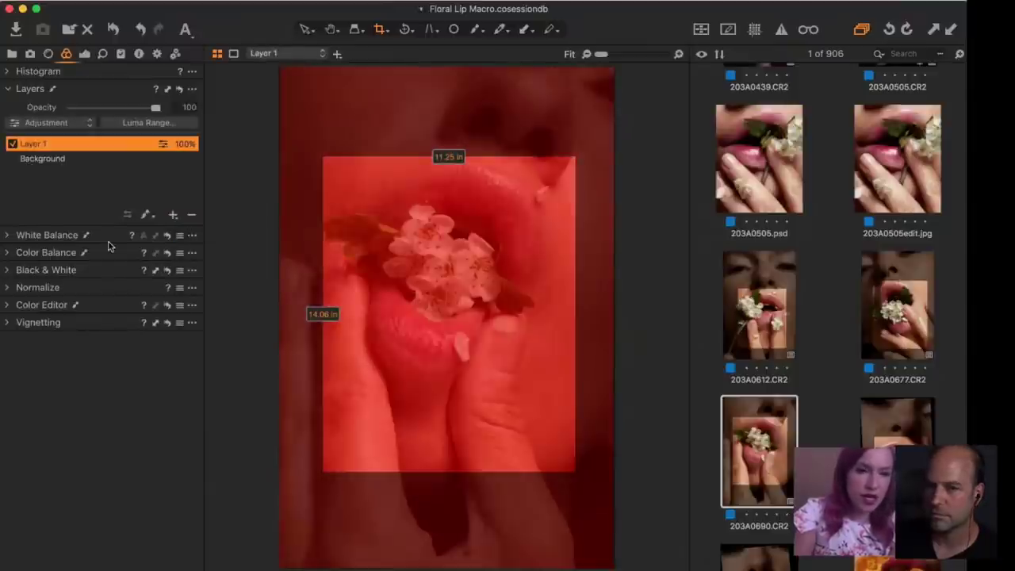
{"action": "left_click", "coordinate": [152, 219]}
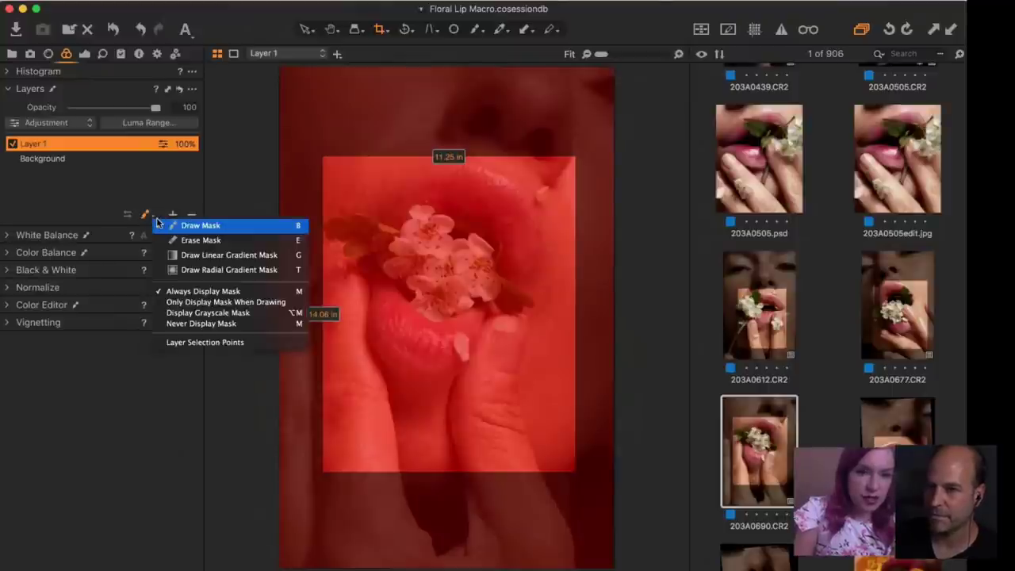
{"action": "left_click", "coordinate": [198, 302]}
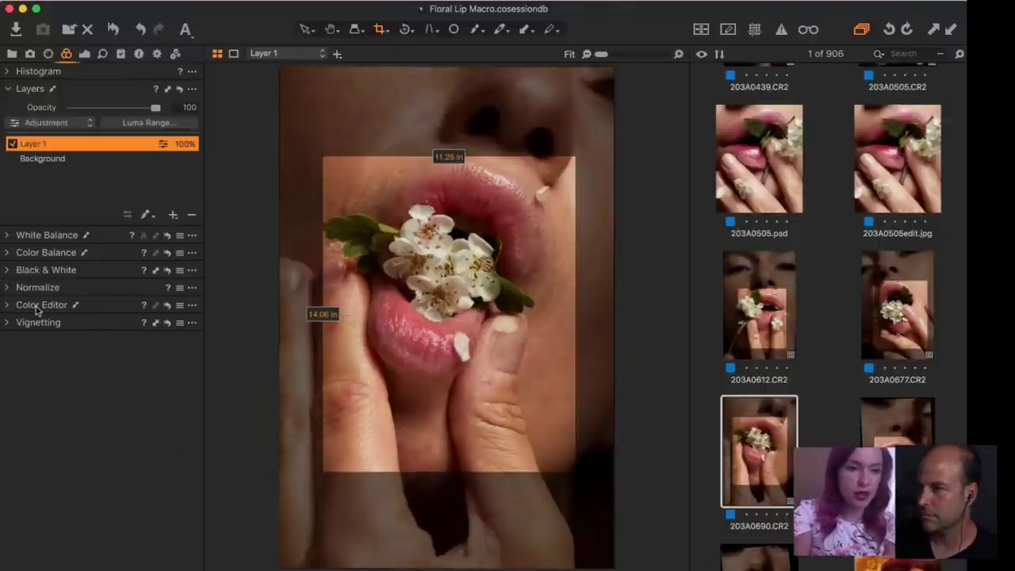
- Sample the skin beside the mouth with the Skin Tone colour editor and set the hue uniformity to 60.2
{"action": "left_click", "coordinate": [7, 306]}
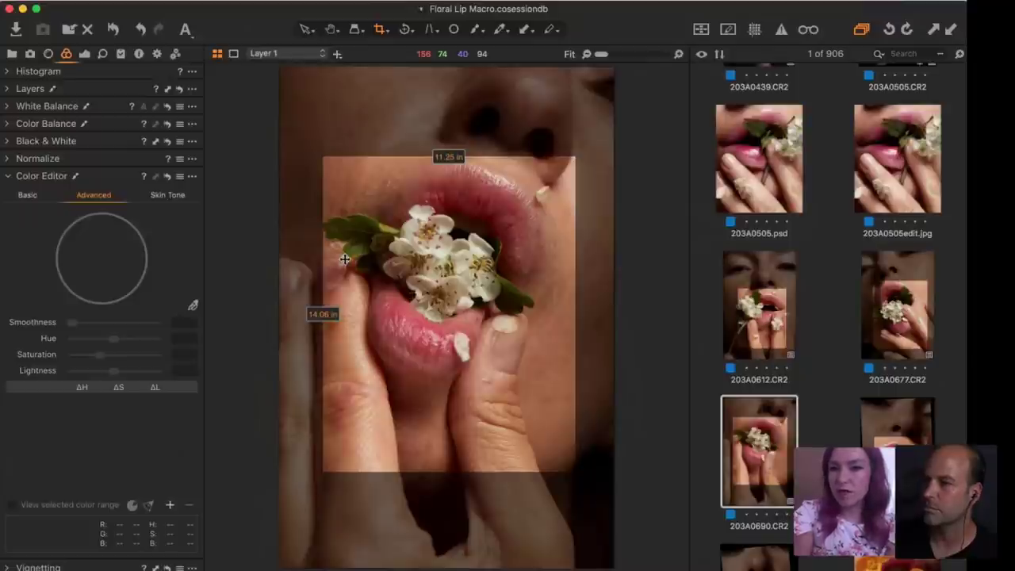
{"action": "left_click", "coordinate": [168, 195]}
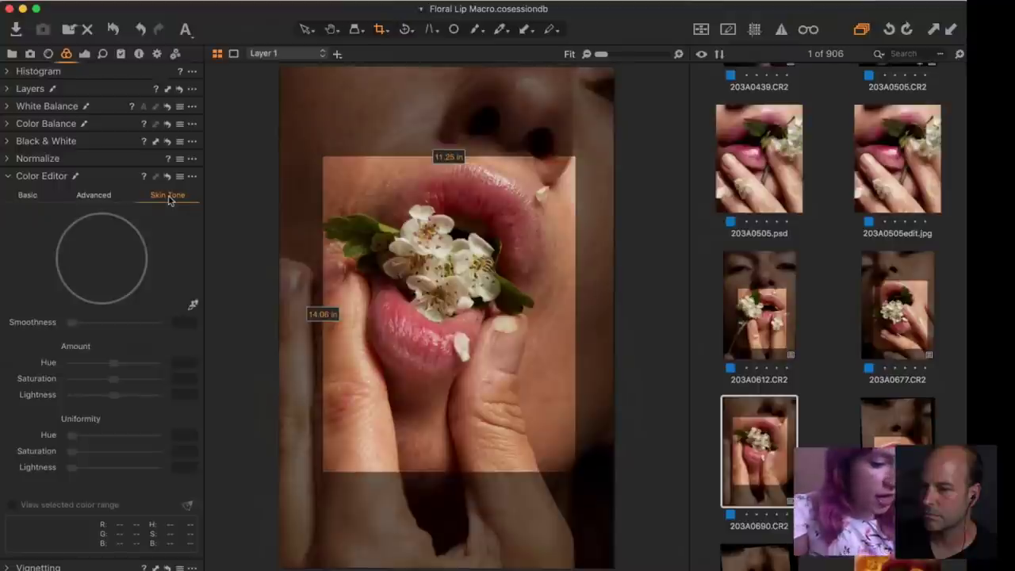
{"action": "left_click", "coordinate": [194, 308]}
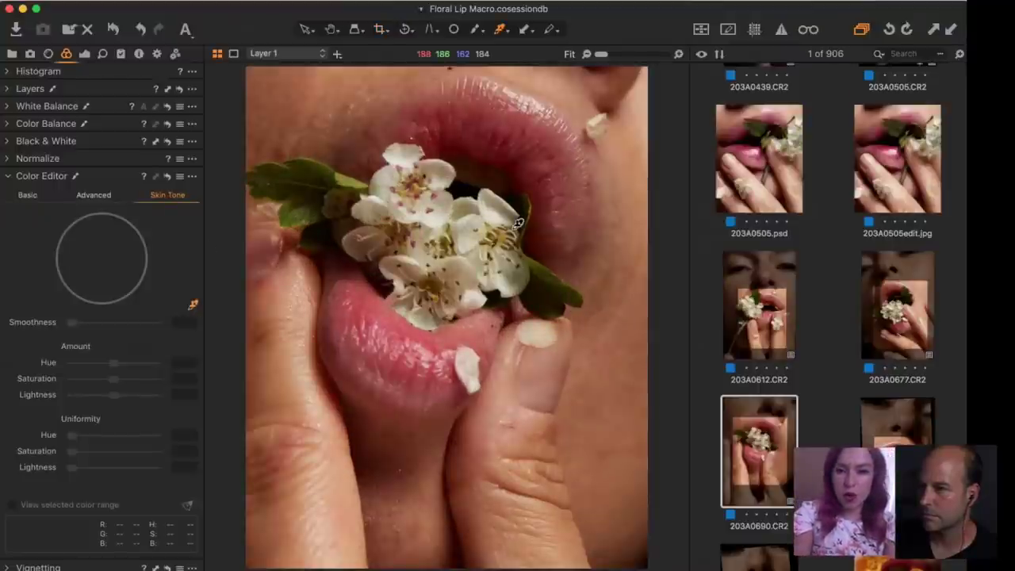
{"action": "left_click", "coordinate": [627, 322]}
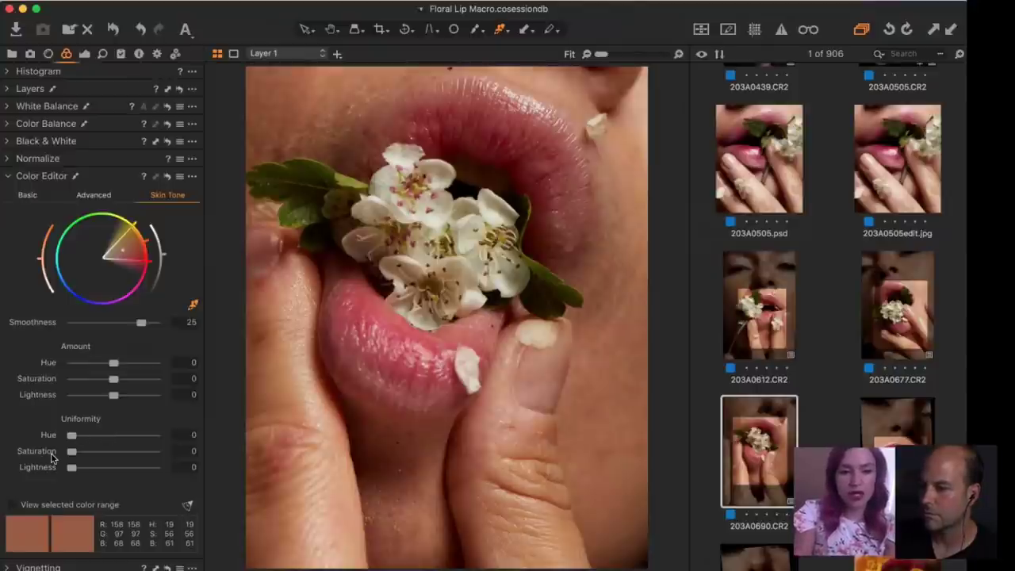
{"action": "left_click_drag", "start_coordinate": [70, 438], "coordinate": [121, 437]}
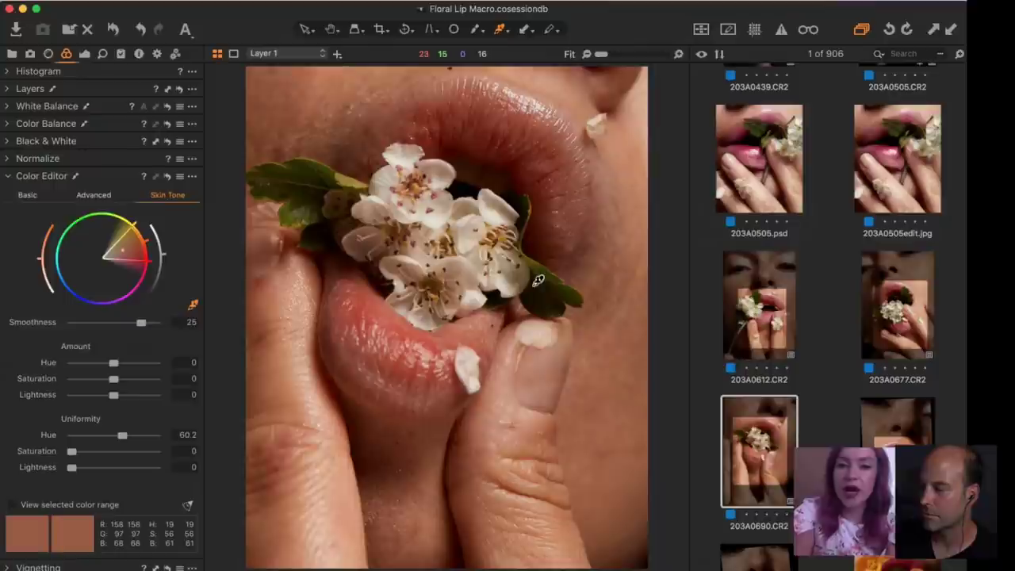
- Compare the image with and without Layer 1 and return to the layer's skin tone adjustments
{"action": "left_click", "coordinate": [9, 89]}
{"action": "left_click", "coordinate": [11, 145]}
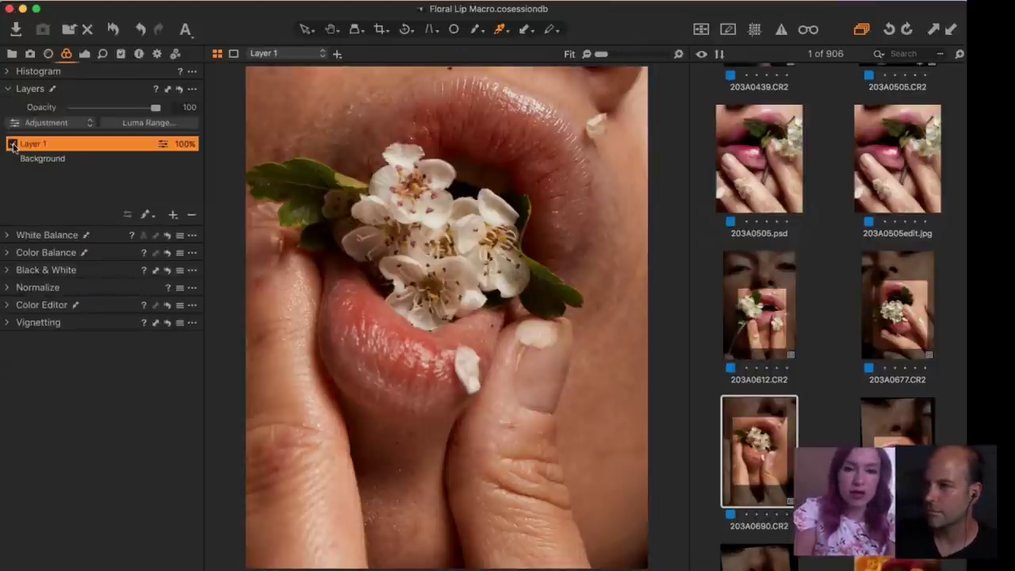
{"action": "left_click", "coordinate": [12, 145]}
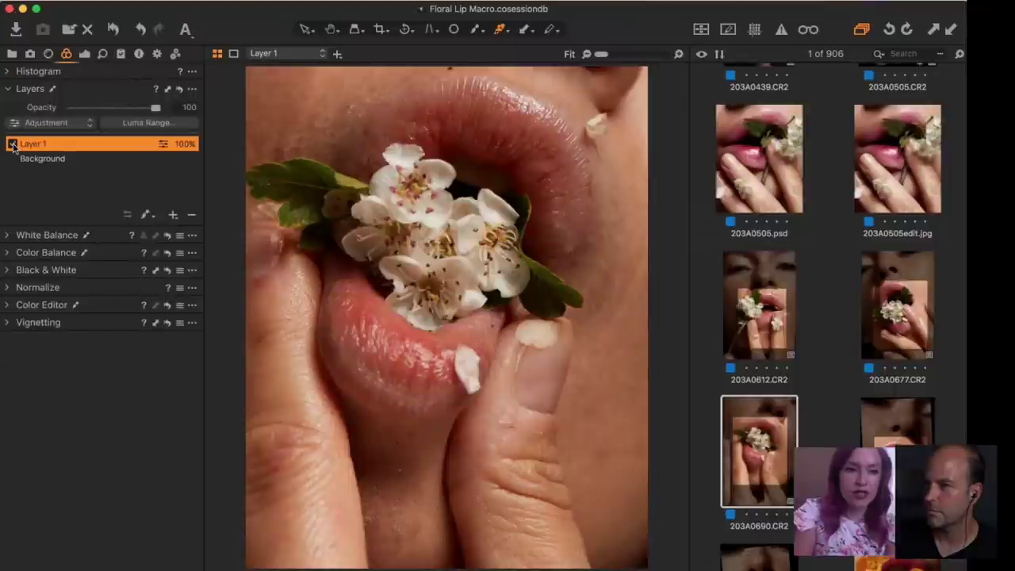
{"action": "left_click", "coordinate": [7, 306]}
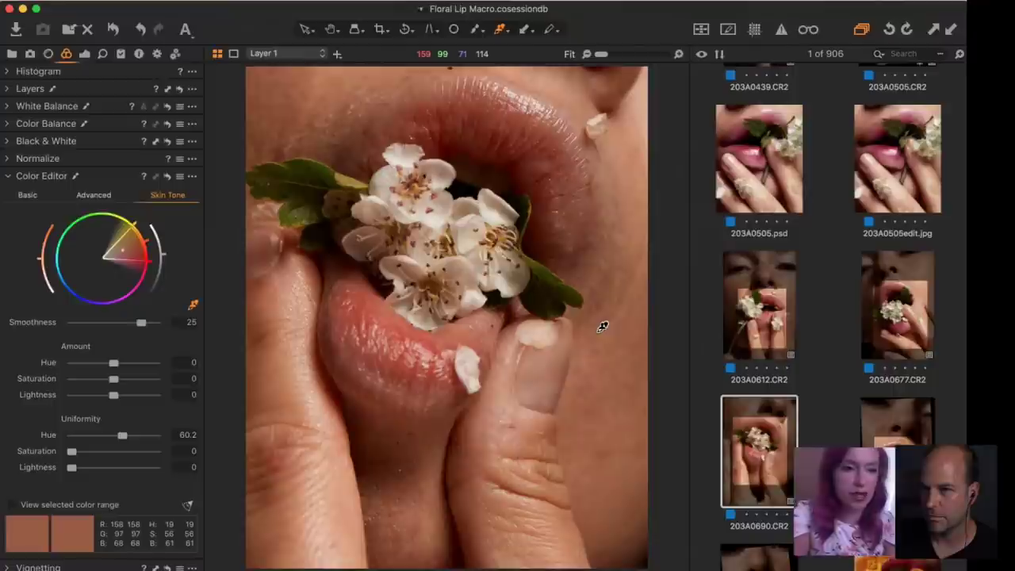
- Erase the Layer 1 mask over the lower and upper lips to exclude them from the skin tone adjustment
{"action": "left_click", "coordinate": [7, 89]}
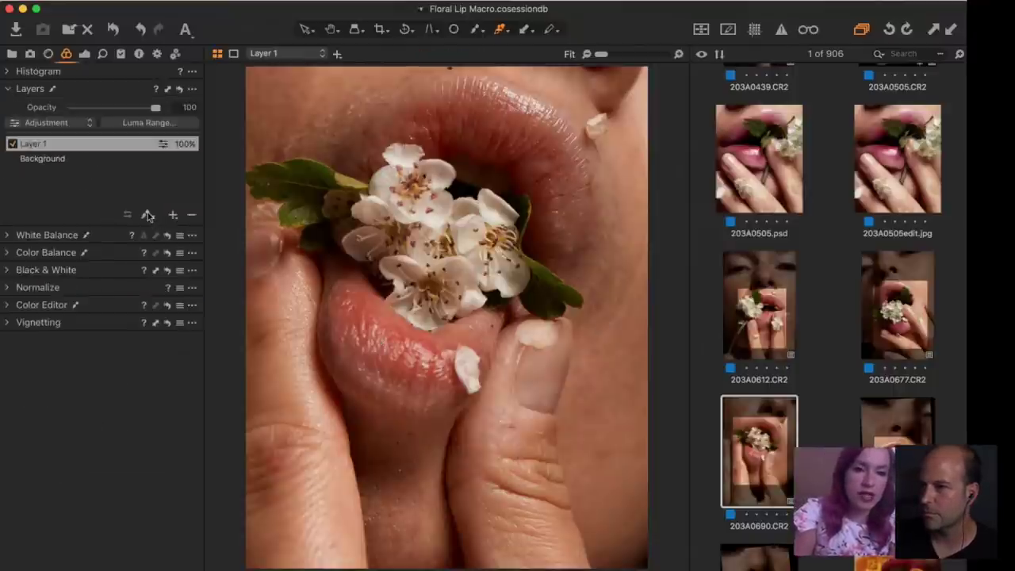
{"action": "left_click", "coordinate": [147, 215]}
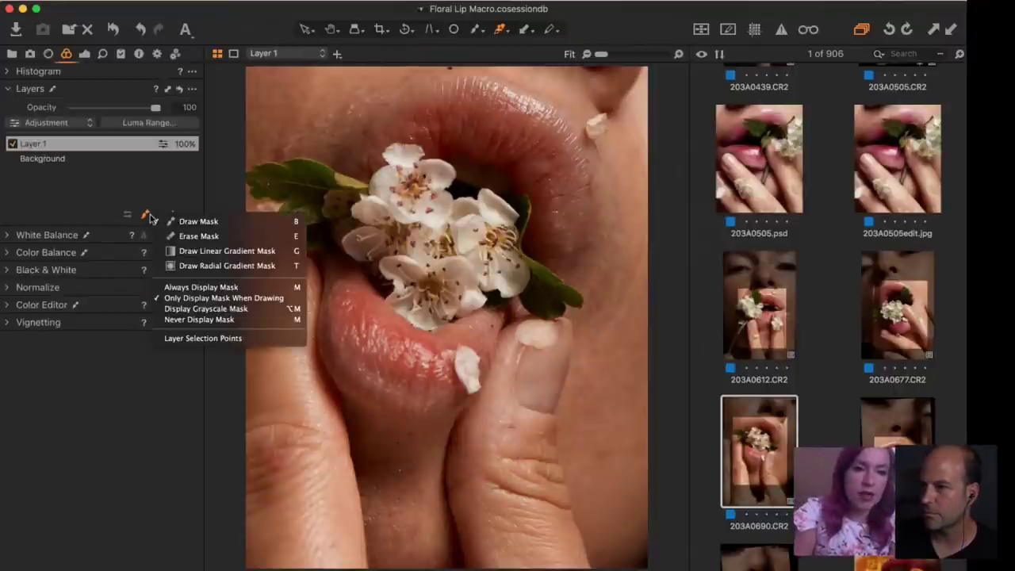
{"action": "left_click", "coordinate": [195, 236]}
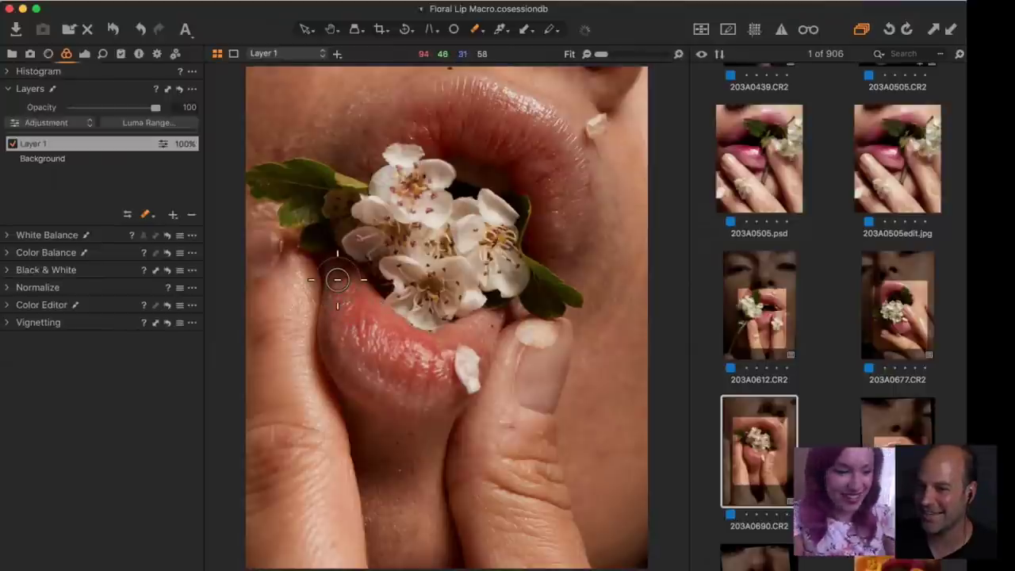
{"action": "mouse_move", "coordinate": [336, 279]}
{"action": "left_mouse_down"}
{"action": "mouse_move", "coordinate": [356, 370]}
{"action": "mouse_move", "coordinate": [404, 384]}
{"action": "mouse_move", "coordinate": [460, 375]}
{"action": "mouse_move", "coordinate": [384, 318]}
{"action": "mouse_move", "coordinate": [349, 329]}
{"action": "mouse_move", "coordinate": [440, 356]}
{"action": "mouse_move", "coordinate": [353, 291]}
{"action": "mouse_move", "coordinate": [474, 356]}
{"action": "mouse_move", "coordinate": [456, 339]}
{"action": "mouse_move", "coordinate": [394, 381]}
{"action": "left_mouse_up"}
{"action": "mouse_move", "coordinate": [357, 169]}
{"action": "left_mouse_down"}
{"action": "mouse_move", "coordinate": [403, 141]}
{"action": "mouse_move", "coordinate": [451, 89]}
{"action": "mouse_move", "coordinate": [549, 168]}
{"action": "mouse_move", "coordinate": [555, 147]}
{"action": "mouse_move", "coordinate": [551, 273]}
{"action": "mouse_move", "coordinate": [519, 154]}
{"action": "mouse_move", "coordinate": [426, 145]}
{"action": "mouse_move", "coordinate": [498, 142]}
{"action": "left_mouse_up"}
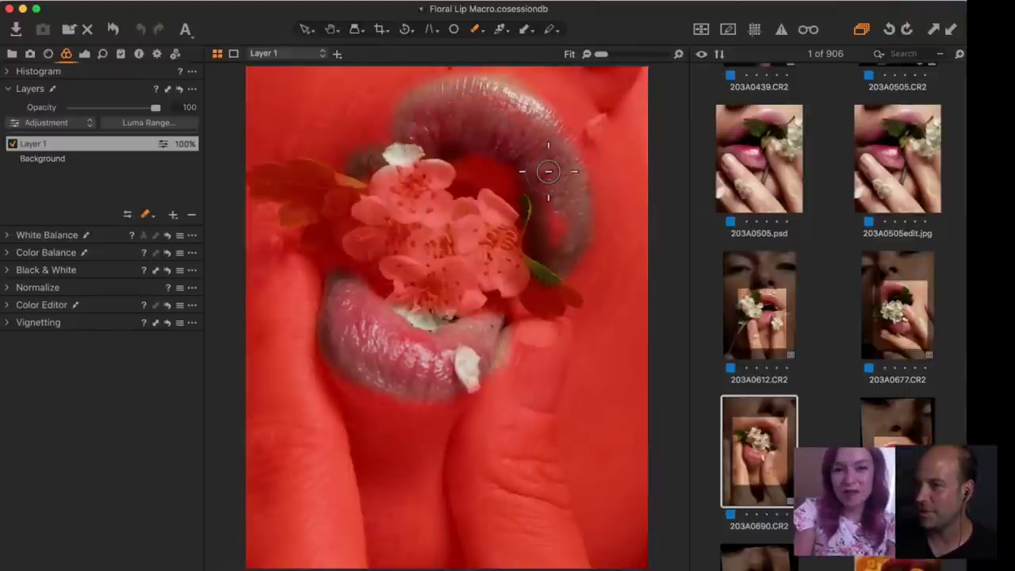
{"action": "mouse_move", "coordinate": [548, 172]}
{"action": "left_mouse_down"}
{"action": "mouse_move", "coordinate": [562, 191]}
{"action": "mouse_move", "coordinate": [458, 93]}
{"action": "mouse_move", "coordinate": [378, 148]}
{"action": "mouse_move", "coordinate": [396, 131]}
{"action": "left_mouse_up"}
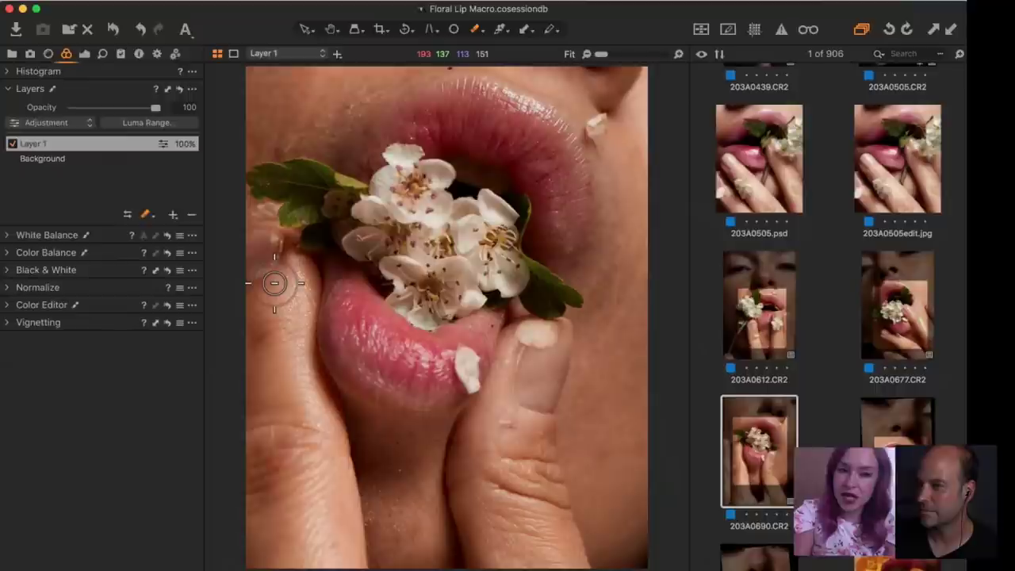
- Set the layer's skin tone saturation uniformity to 41.2 and lightness uniformity to 22.6
{"action": "left_click", "coordinate": [7, 307]}
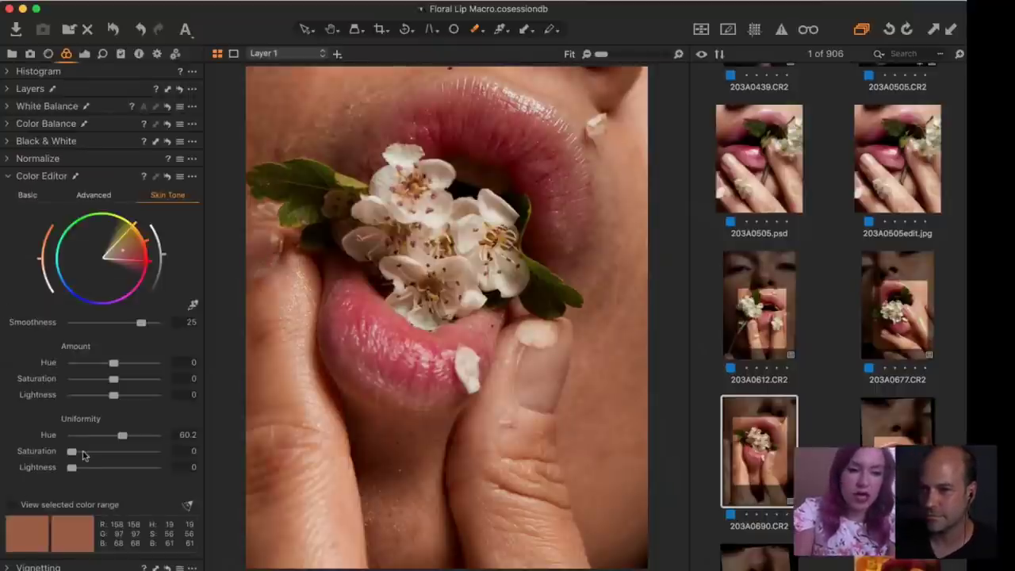
{"action": "left_click_drag", "start_coordinate": [71, 451], "coordinate": [140, 467]}
{"action": "left_click_drag", "start_coordinate": [139, 466], "coordinate": [91, 467]}
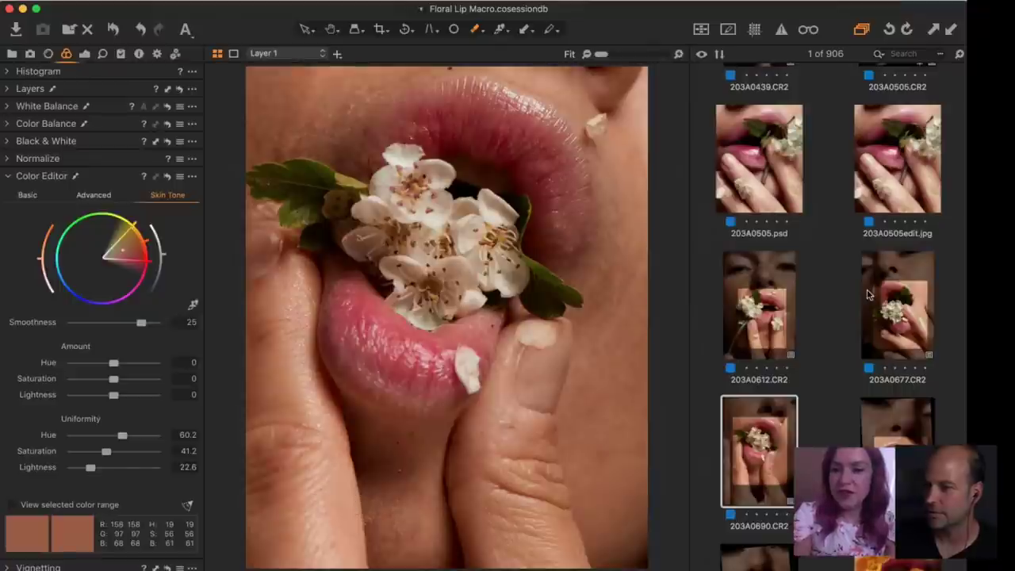
{"action": "scroll", "coordinate": [833, 317], "scroll_direction": "up", "scroll_amount": 10}
{"action": "scroll", "coordinate": [856, 238], "scroll_direction": "down", "scroll_amount": 1}
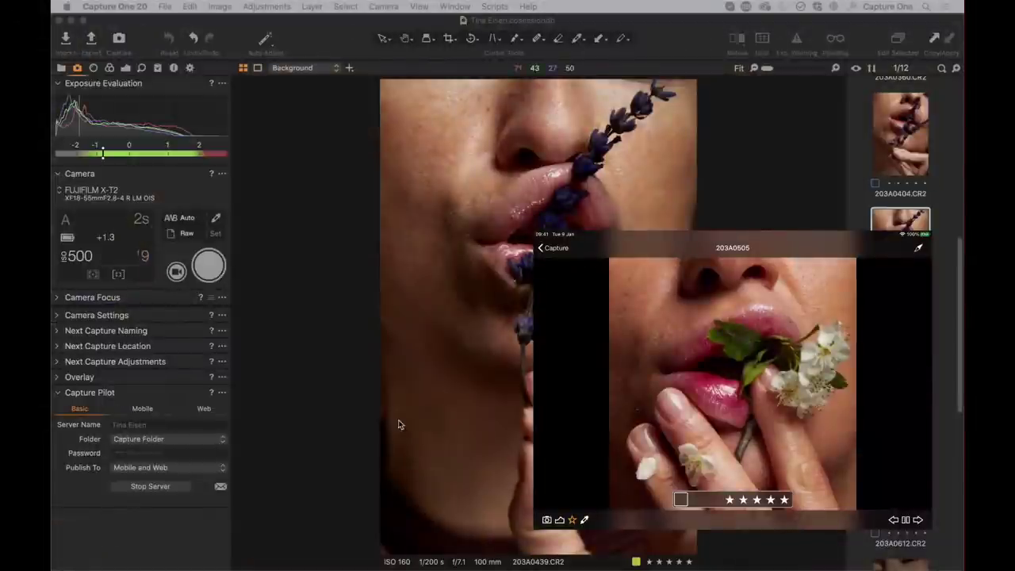
{"action": "left_click", "coordinate": [119, 398]}
{"action": "left_click_drag", "start_coordinate": [146, 397], "coordinate": [159, 393]}
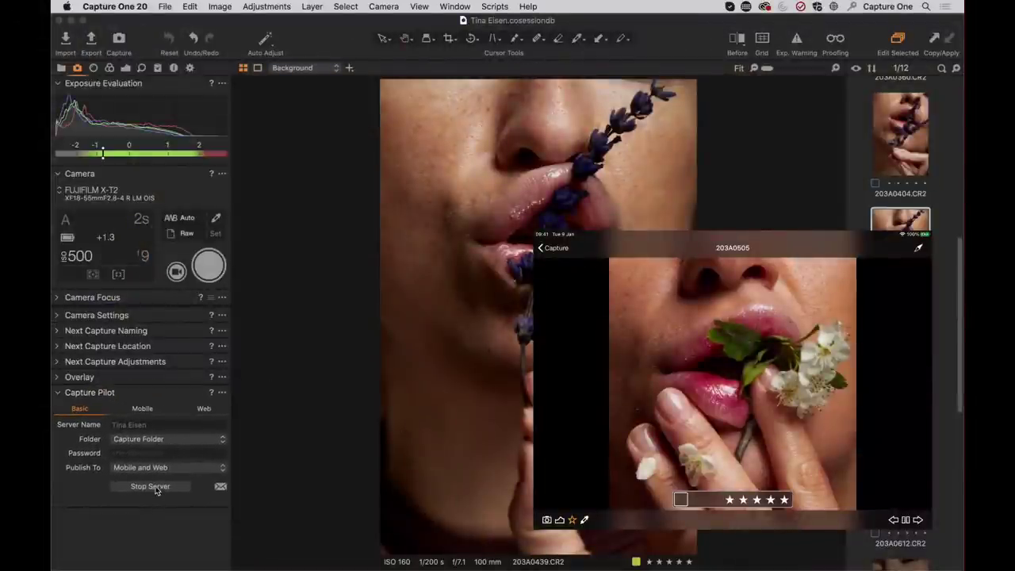
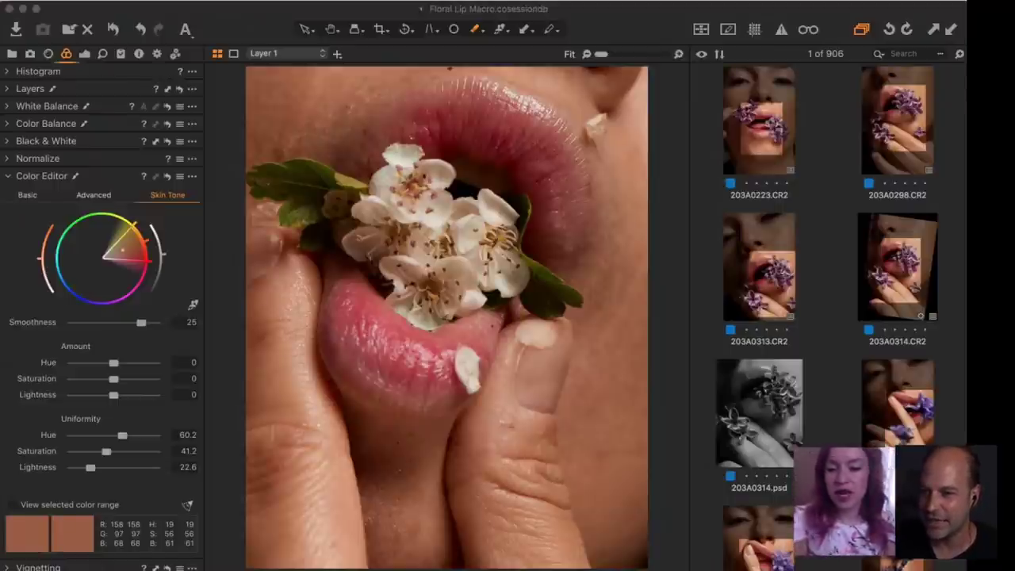
- Check behind the FentyAndCat session window, then bring up 203A0505.psd in Photoshop and minimise it
{"action": "mouse_move", "coordinate": [703, 563]}
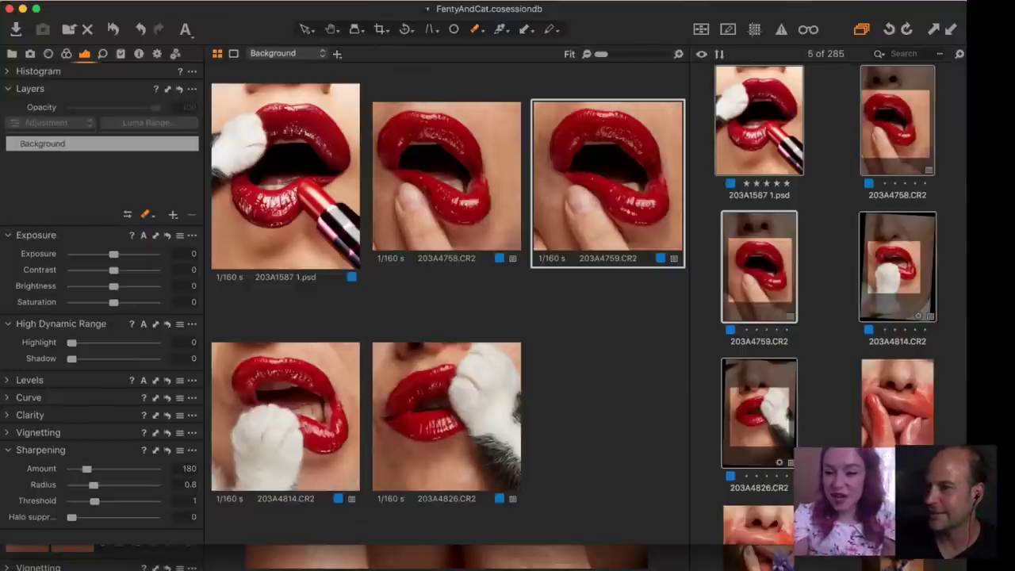
{"action": "mouse_move", "coordinate": [718, 561]}
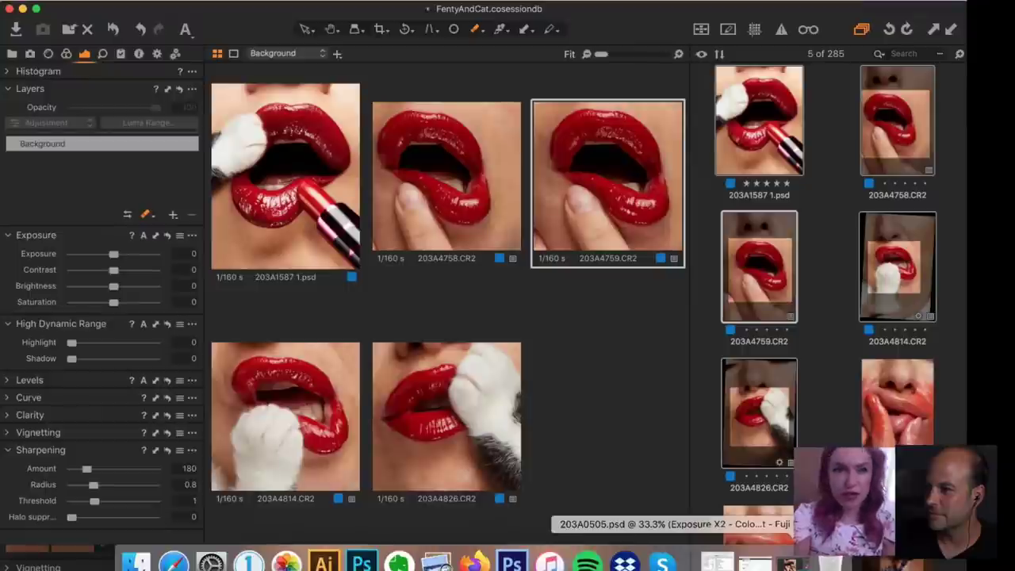
{"action": "key", "text": "super+m"}
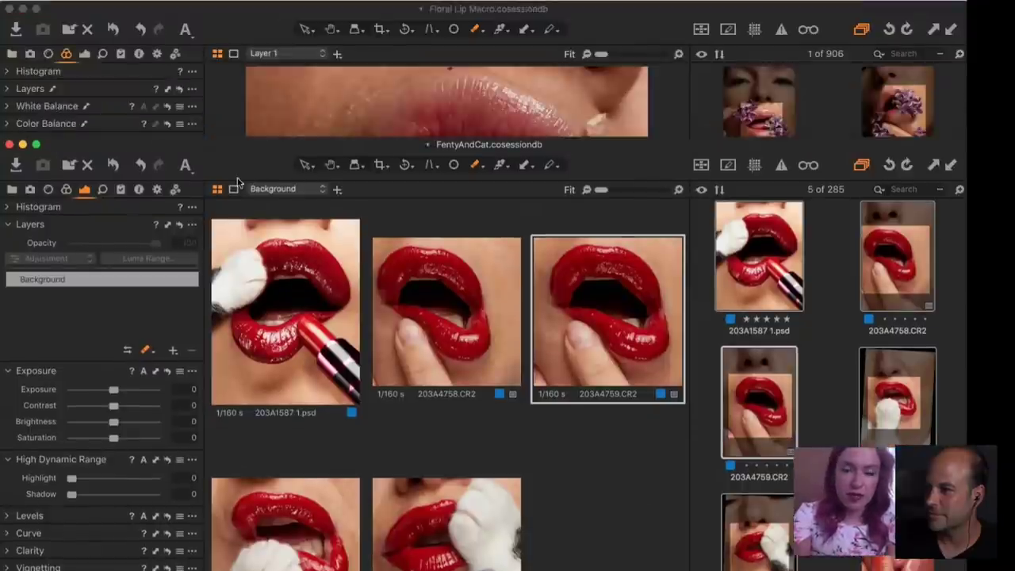
{"action": "left_click_drag", "start_coordinate": [238, 182], "coordinate": [236, 47]}
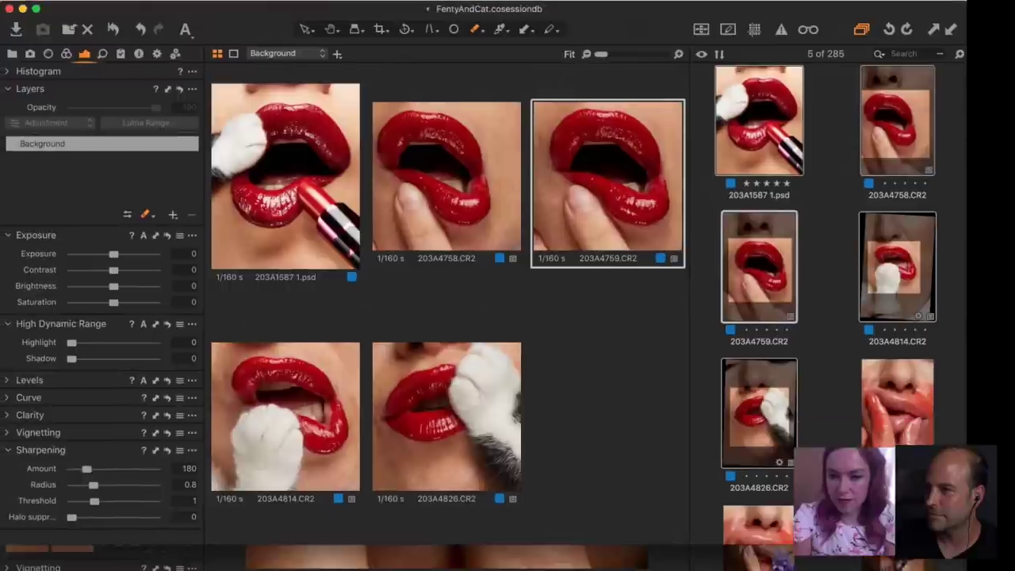
{"action": "mouse_move", "coordinate": [789, 562]}
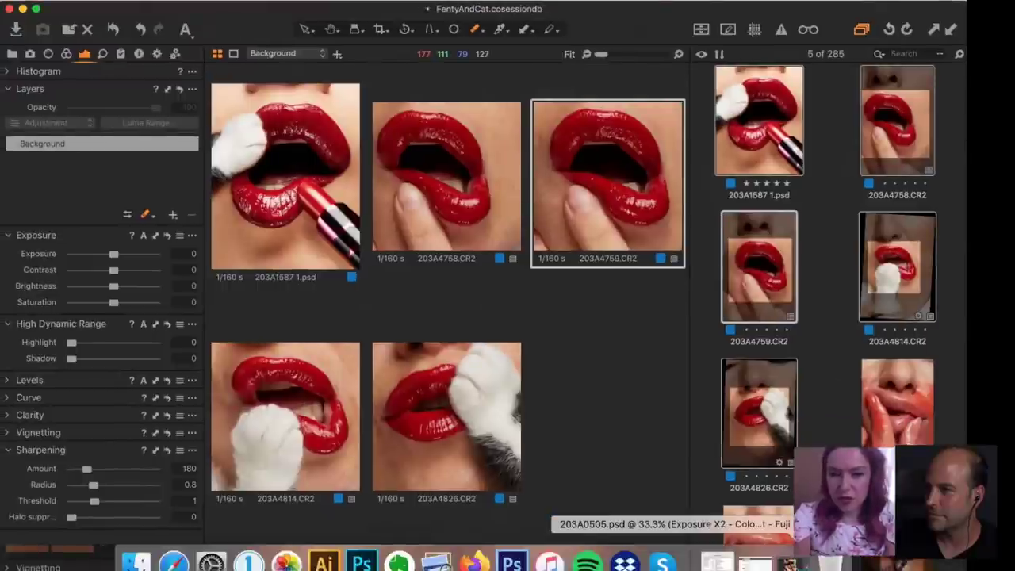
{"action": "left_click", "coordinate": [789, 562]}
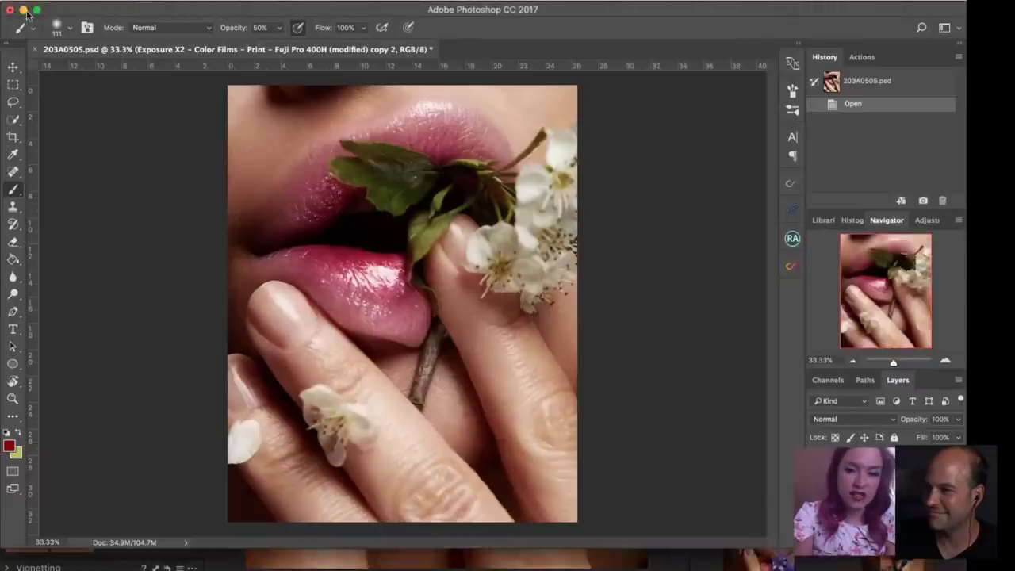
{"action": "left_click", "coordinate": [23, 10]}
- Move the FentyAndCat and Floral Lip Macro session windows down to uncover the Webinar session
{"action": "mouse_move", "coordinate": [323, 564]}
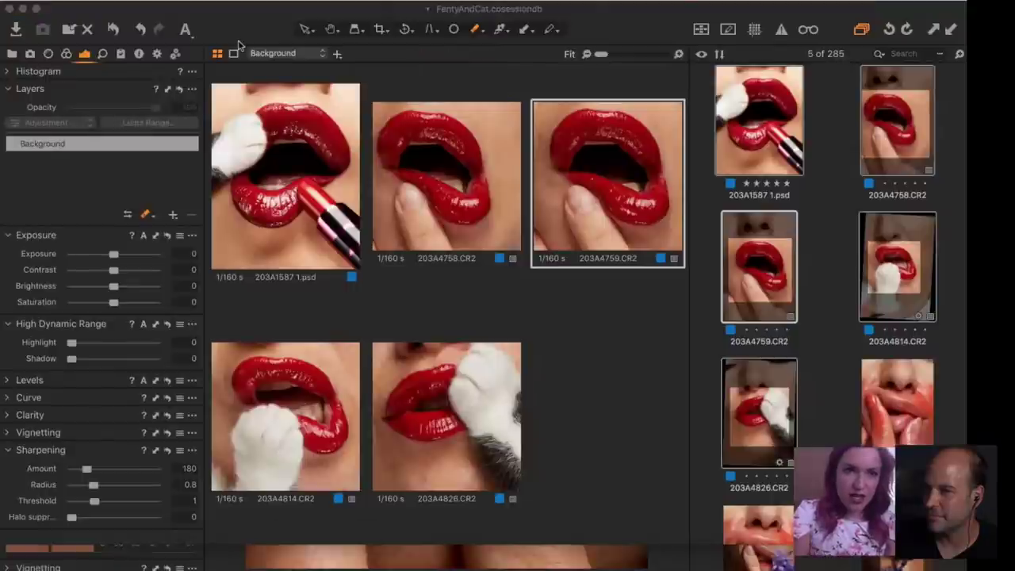
{"action": "left_click_drag", "start_coordinate": [240, 14], "coordinate": [240, 80]}
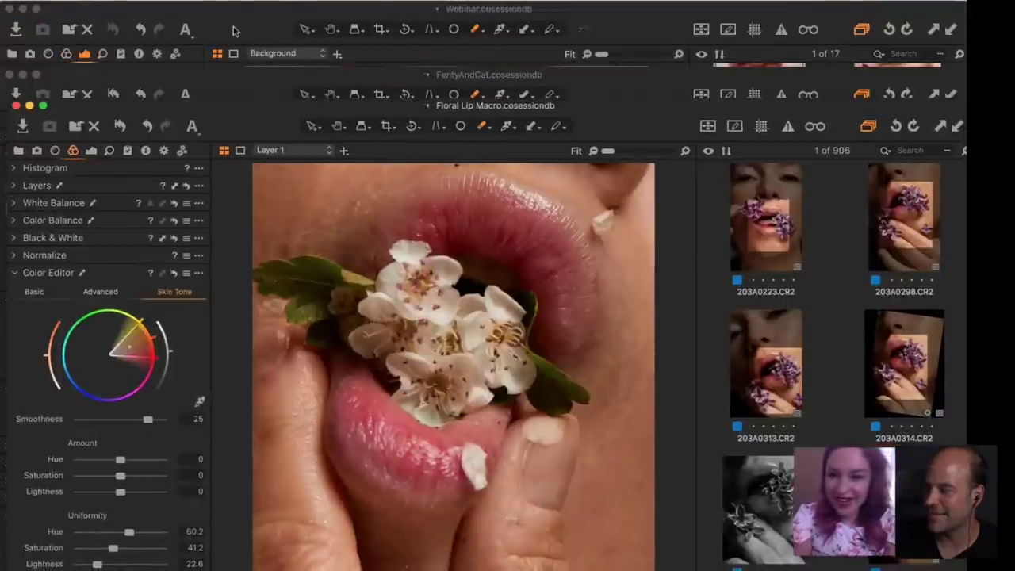
- Bring the Webinar session to the front and view 203A4348edit.jpg
{"action": "left_click", "coordinate": [235, 29]}
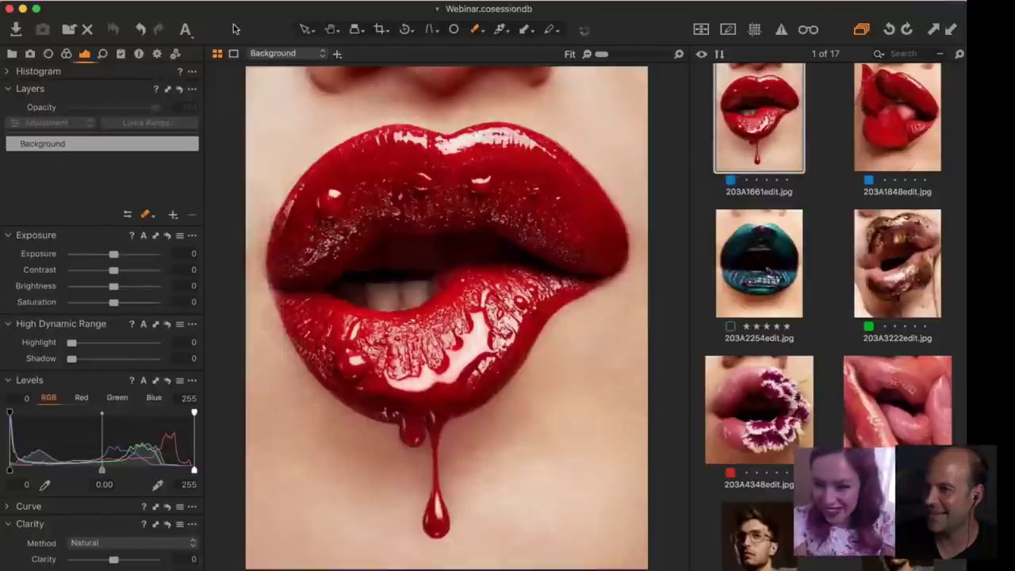
{"action": "scroll", "coordinate": [829, 317], "scroll_direction": "up", "scroll_amount": 2}
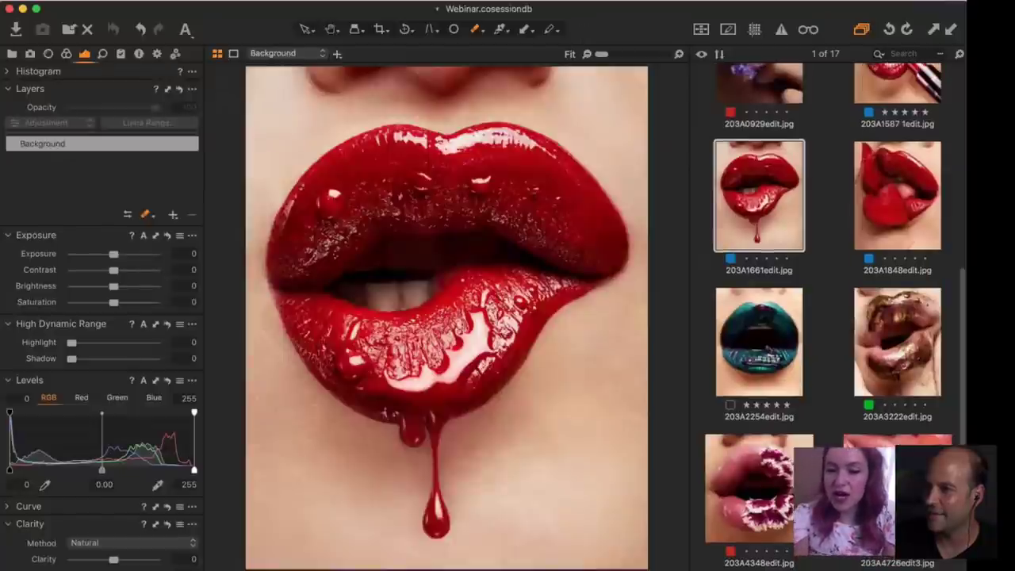
{"action": "scroll", "coordinate": [761, 333], "scroll_direction": "down", "scroll_amount": 1}
{"action": "left_click", "coordinate": [769, 473]}
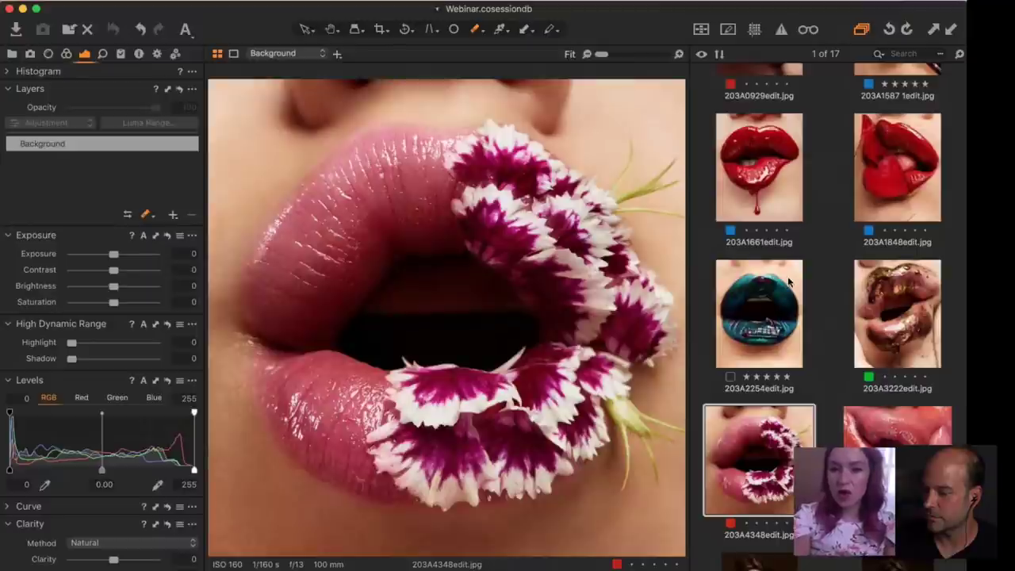
- View the macro lip edits 203A2254edit.jpg, 203A3222edit.jpg, 203A4726edit3.jpg and 203A1848edit.jpg in turn
{"action": "left_click", "coordinate": [743, 300]}
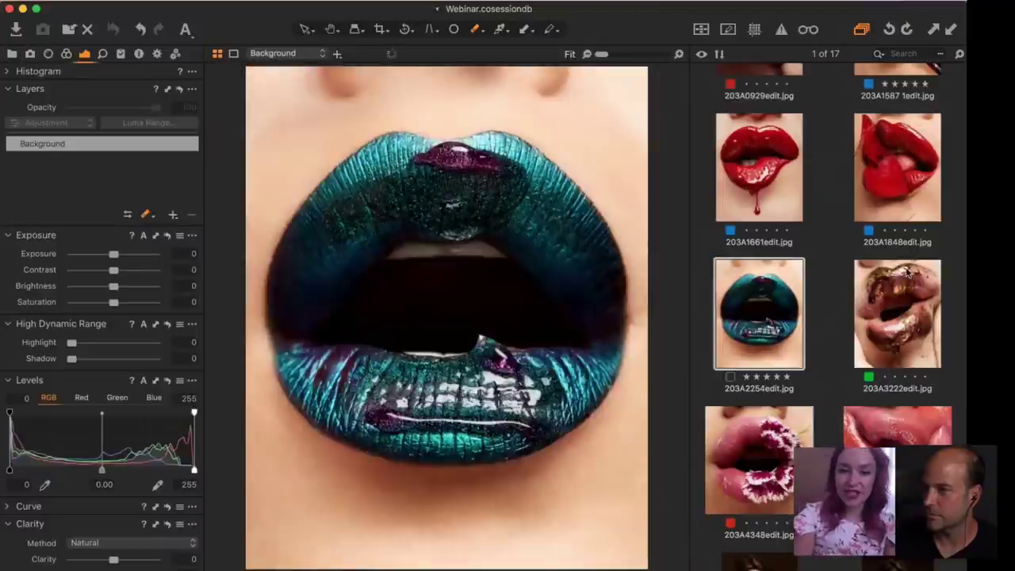
{"action": "left_click", "coordinate": [908, 272]}
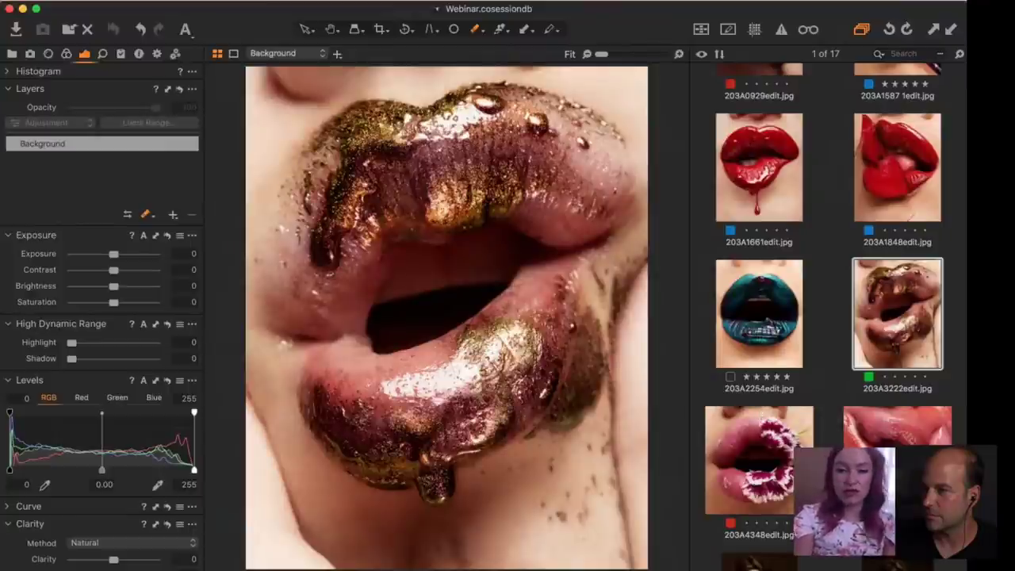
{"action": "left_click", "coordinate": [896, 425]}
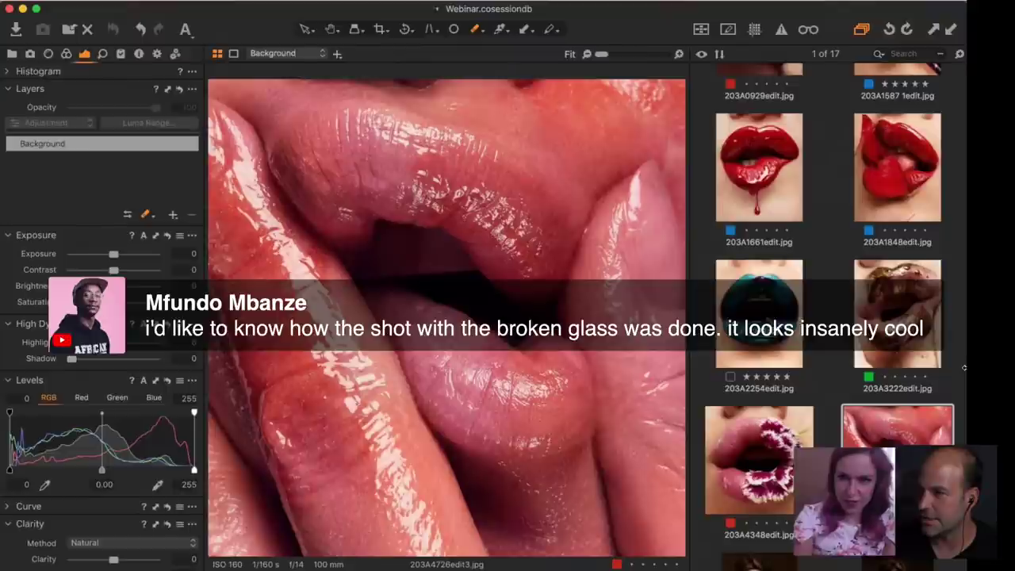
{"action": "left_click", "coordinate": [896, 195]}
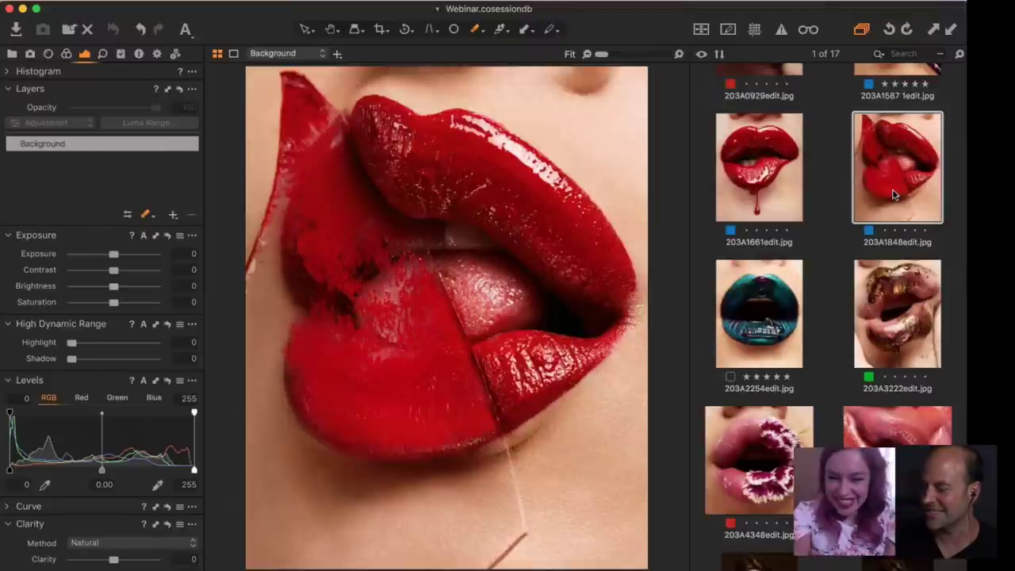
- Move the Webinar session window down and minimise the browser window behind it
{"action": "mouse_move", "coordinate": [745, 567]}
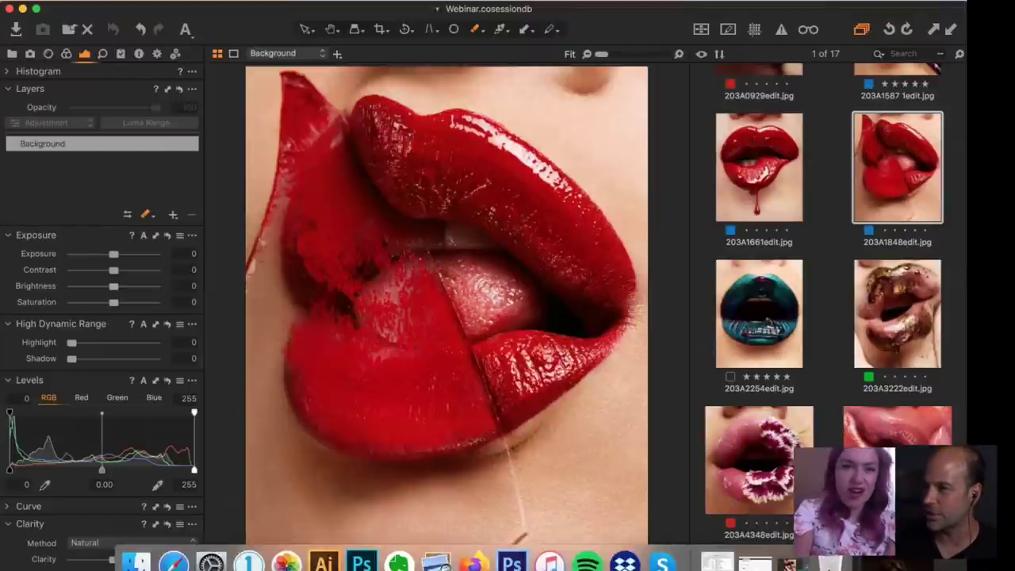
{"action": "left_click", "coordinate": [753, 563]}
{"action": "key", "text": "super+m"}
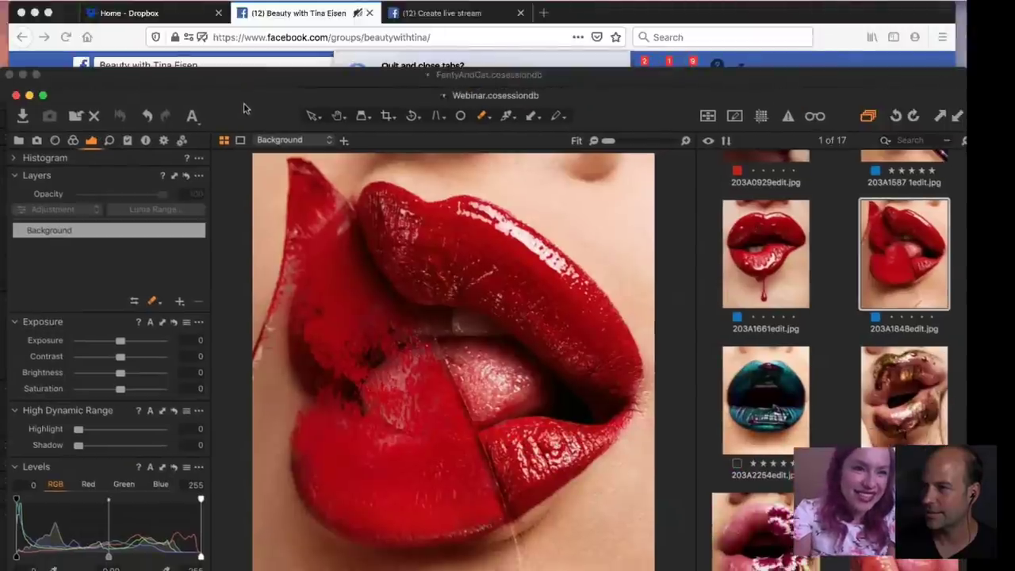
{"action": "left_click", "coordinate": [36, 12]}
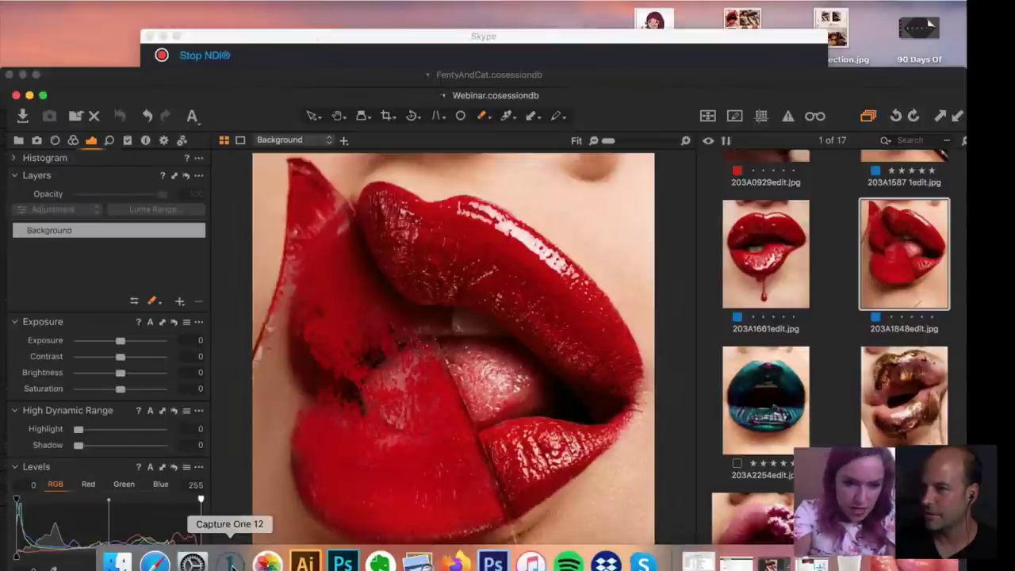
- Switch to the Floral Lip Macro session and move its window up to the upper edge of the screen
{"action": "right_click", "coordinate": [231, 563]}
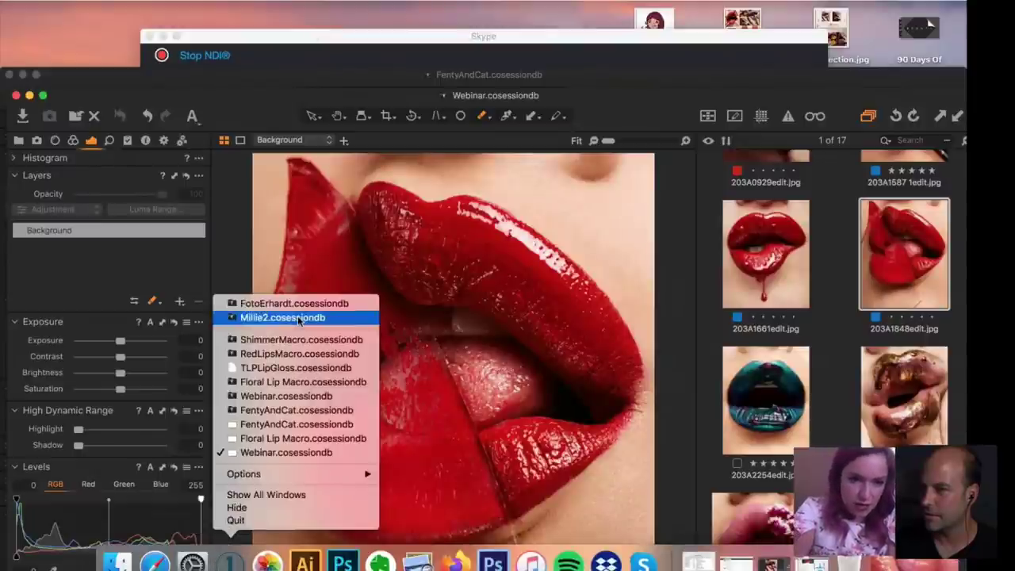
{"action": "left_click", "coordinate": [272, 441]}
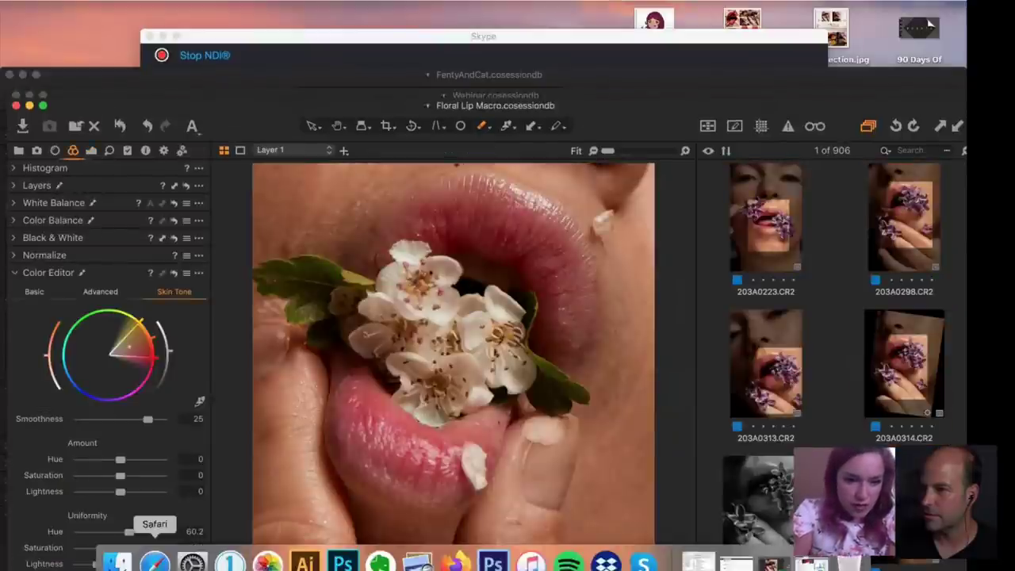
{"action": "right_click", "coordinate": [227, 562]}
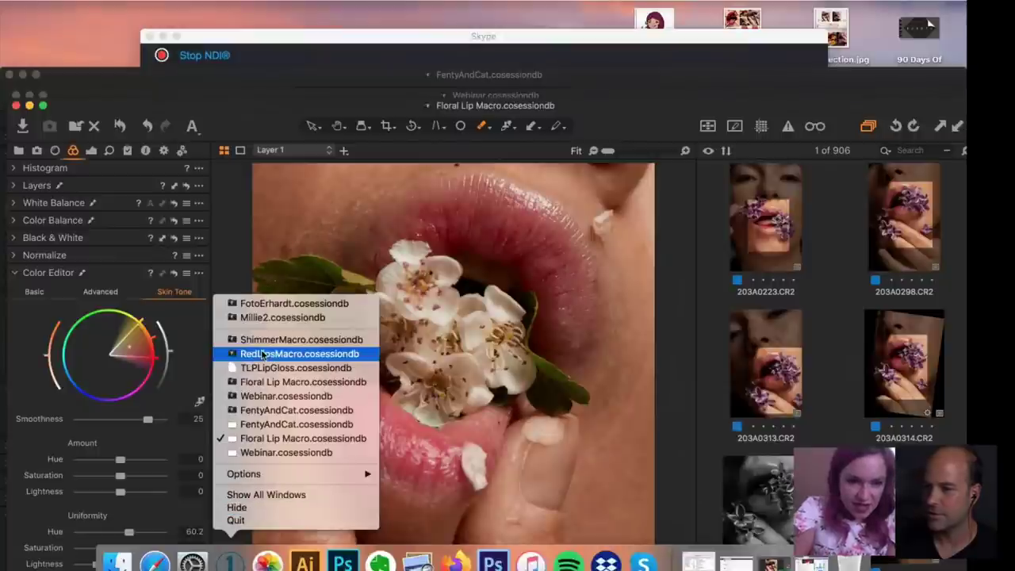
{"action": "left_click", "coordinate": [261, 382]}
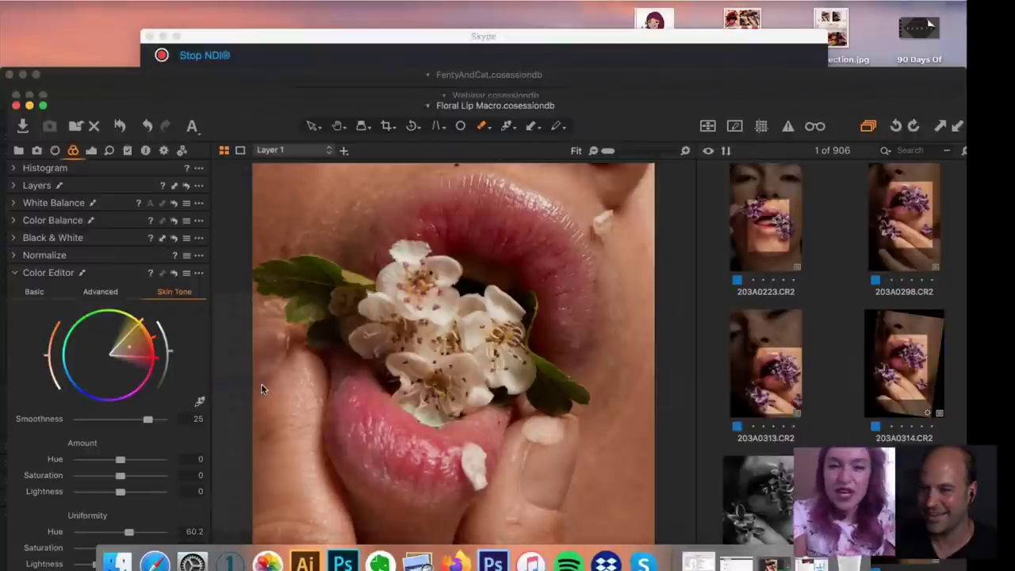
{"action": "left_click_drag", "start_coordinate": [643, 118], "coordinate": [644, 7]}
- Add a new filled layer to 203A0223.CR2 and set its mask to always display
{"action": "left_click", "coordinate": [767, 127]}
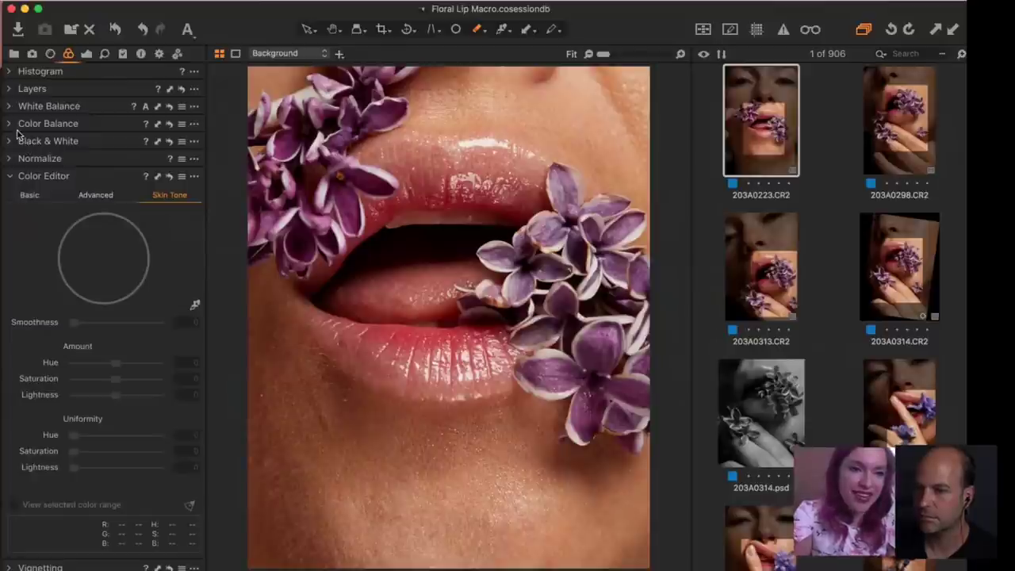
{"action": "left_click", "coordinate": [10, 90]}
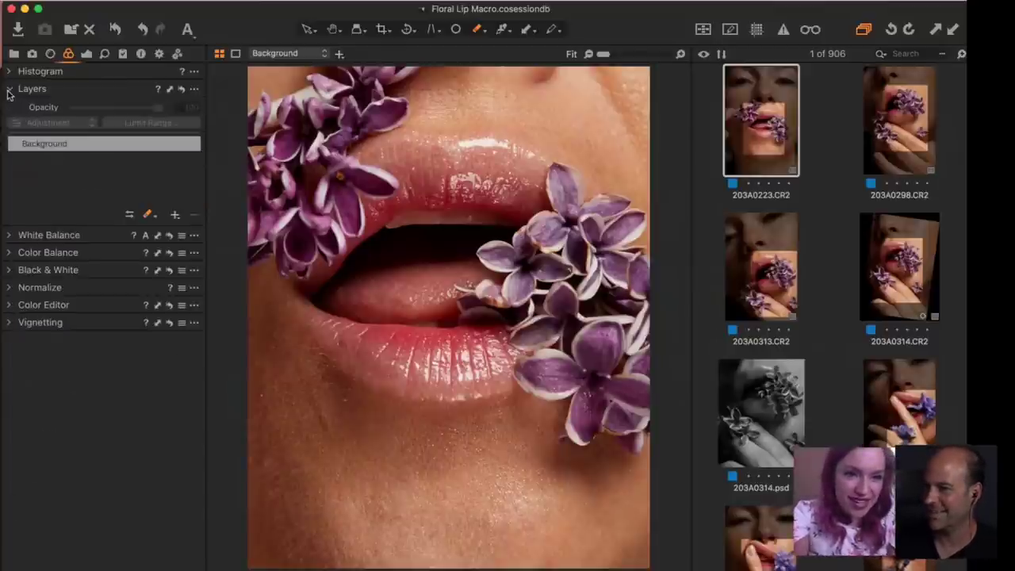
{"action": "left_click", "coordinate": [176, 216]}
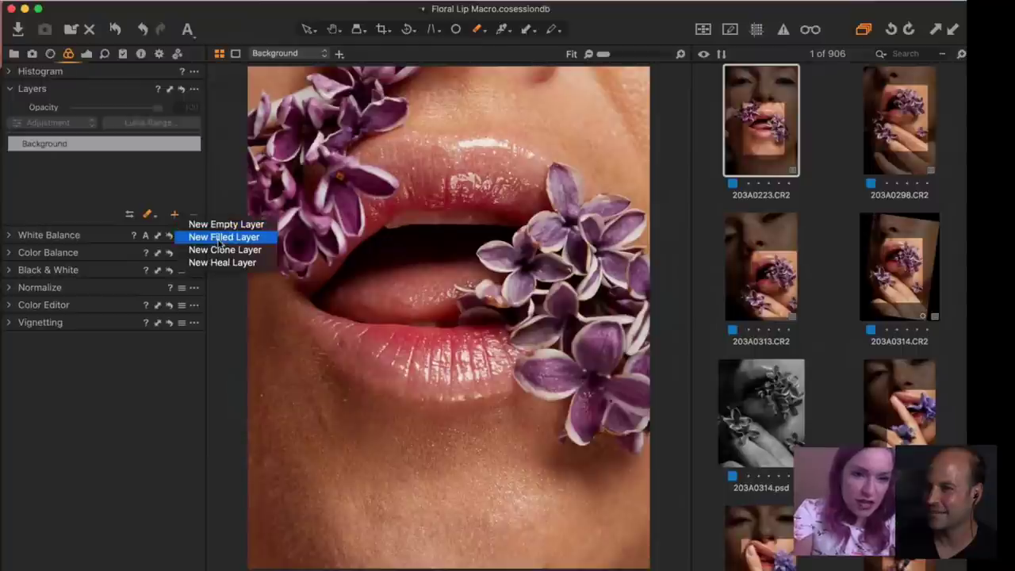
{"action": "left_click", "coordinate": [219, 237]}
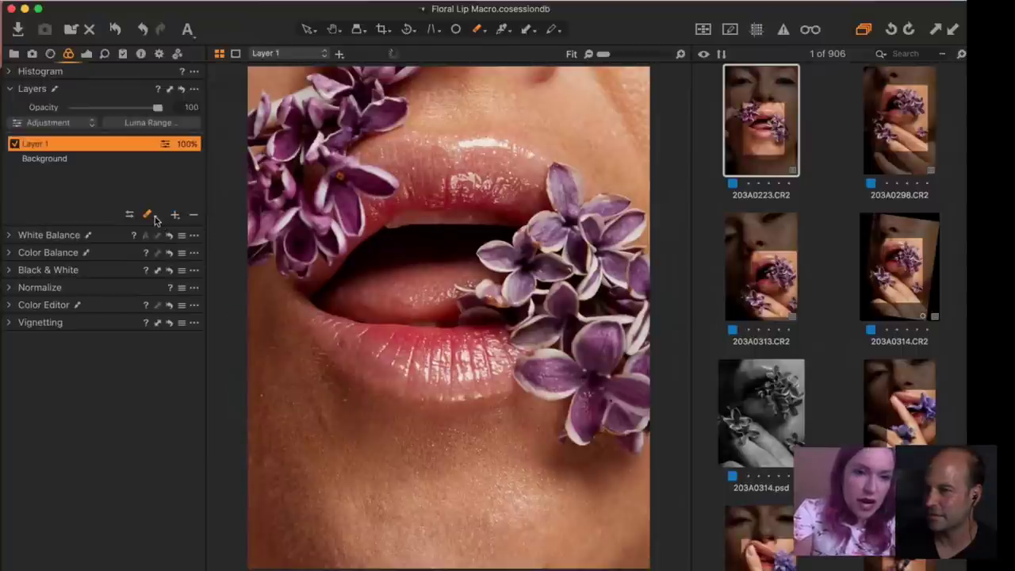
{"action": "left_click", "coordinate": [155, 216]}
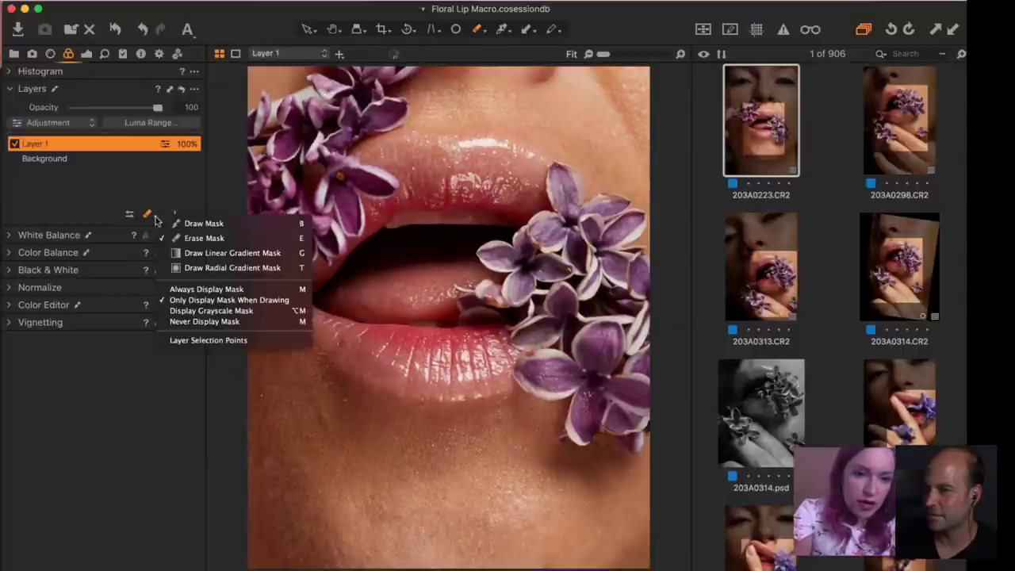
{"action": "left_click", "coordinate": [219, 291]}
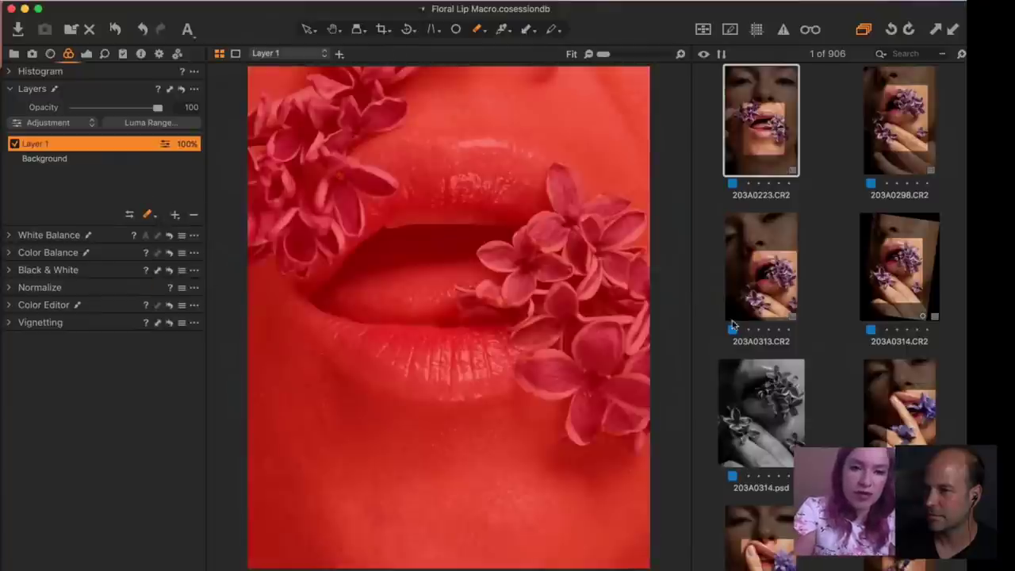
- Apply a luma range to Layer 1 with a range of 30 to 71 and a falloff of 0 to 111
{"action": "left_click", "coordinate": [153, 124]}
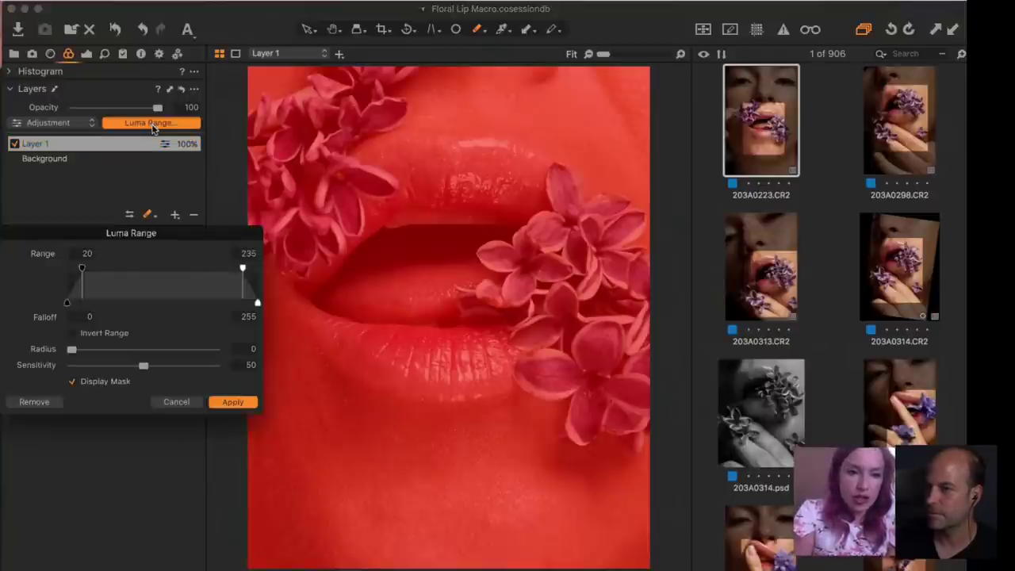
{"action": "left_click_drag", "start_coordinate": [188, 231], "coordinate": [781, 221]}
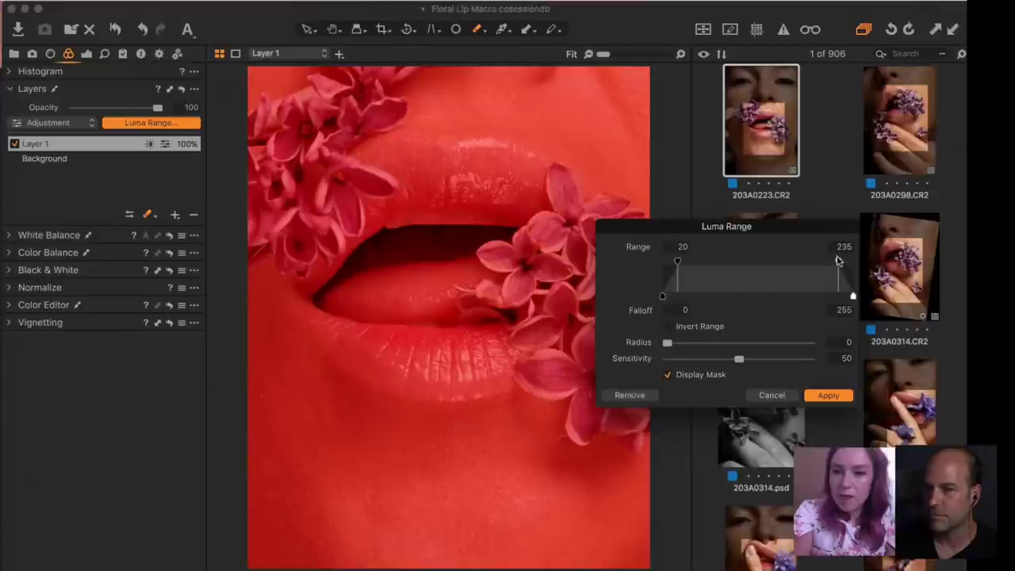
{"action": "left_click_drag", "start_coordinate": [838, 261], "coordinate": [685, 262]}
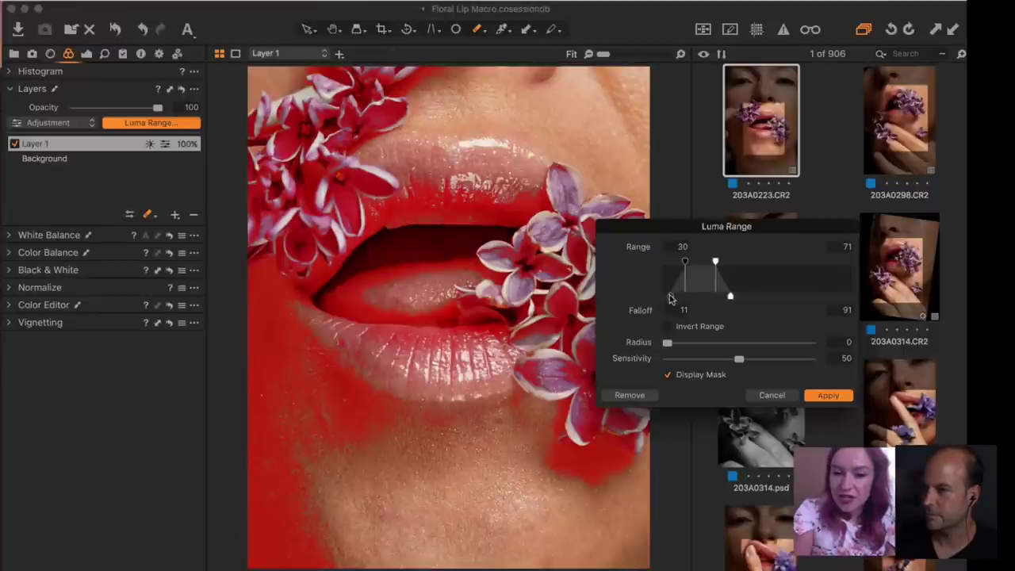
{"action": "left_click_drag", "start_coordinate": [670, 298], "coordinate": [662, 297]}
{"action": "left_click_drag", "start_coordinate": [730, 297], "coordinate": [746, 297]}
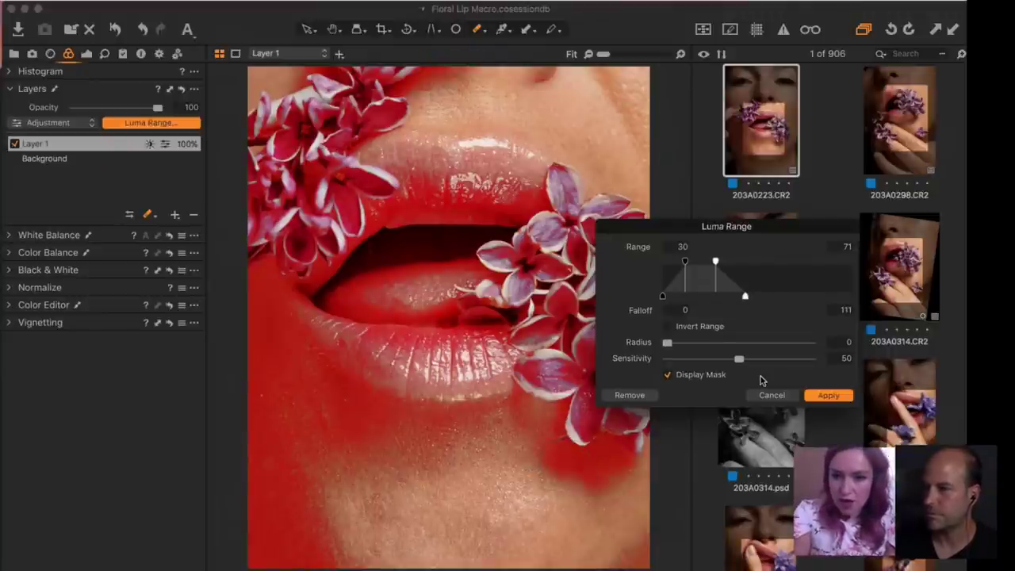
{"action": "left_click", "coordinate": [828, 395]}
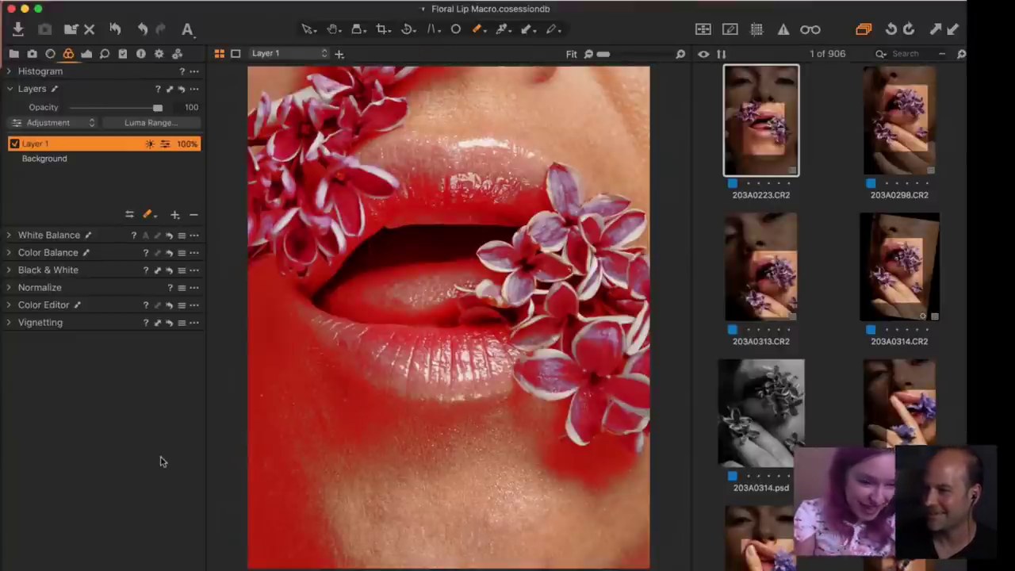
- Set the RGB levels shadow point of Layer 1 to 5 and show the mask overlay
{"action": "left_click", "coordinate": [87, 53]}
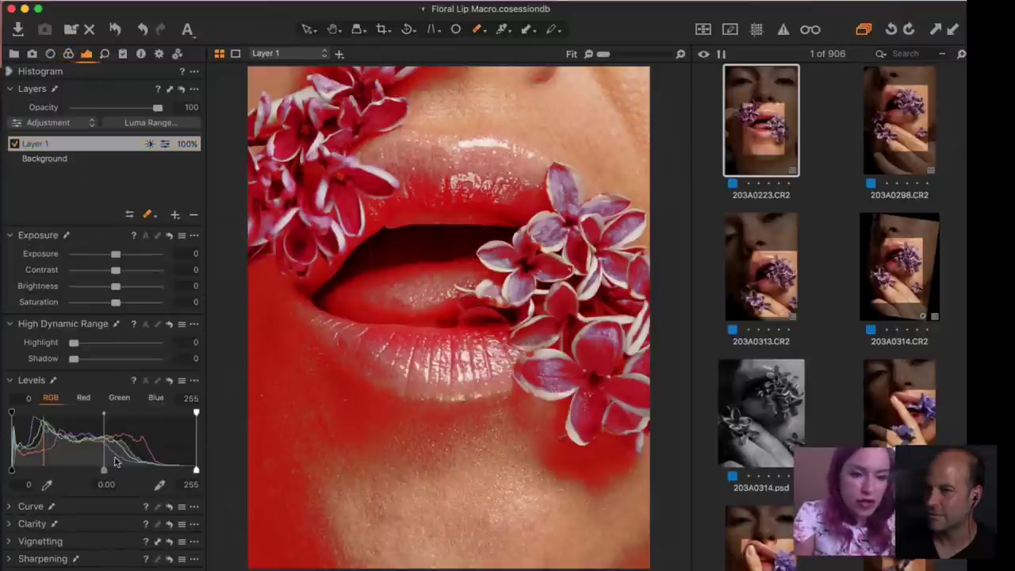
{"action": "left_click_drag", "start_coordinate": [12, 473], "coordinate": [15, 473]}
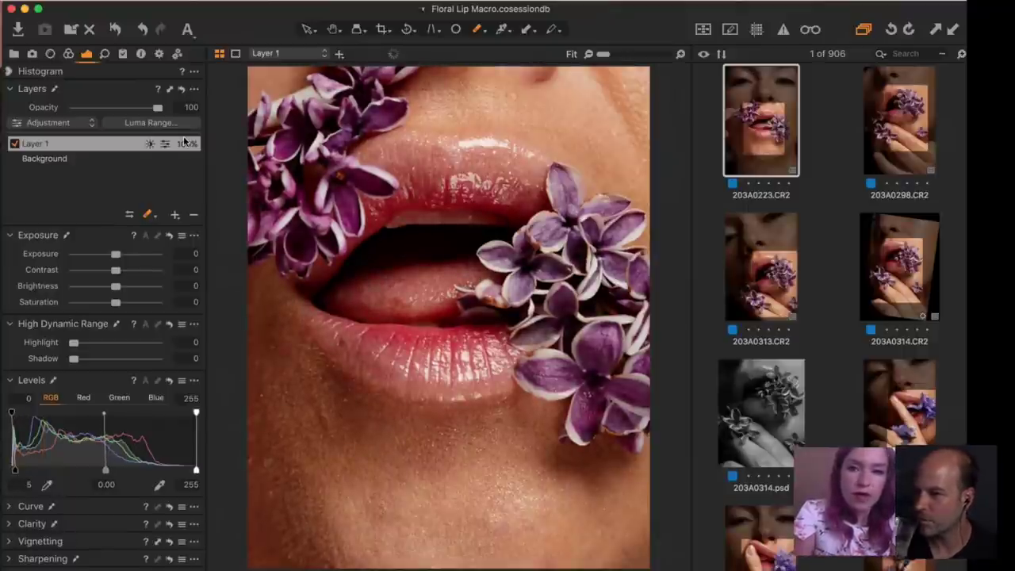
{"action": "key", "text": "m"}
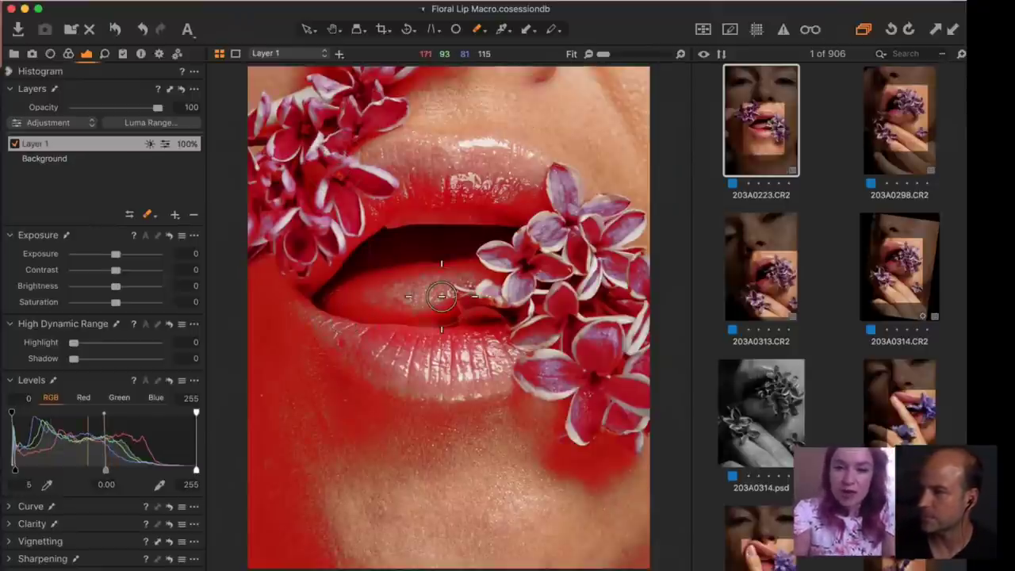
- Select 203A0223.CR2 through 203A0314.CR2 and apply the first photo's luma-masked Layer 1 adjustments to the other three
{"action": "left_click", "coordinate": [901, 170]}
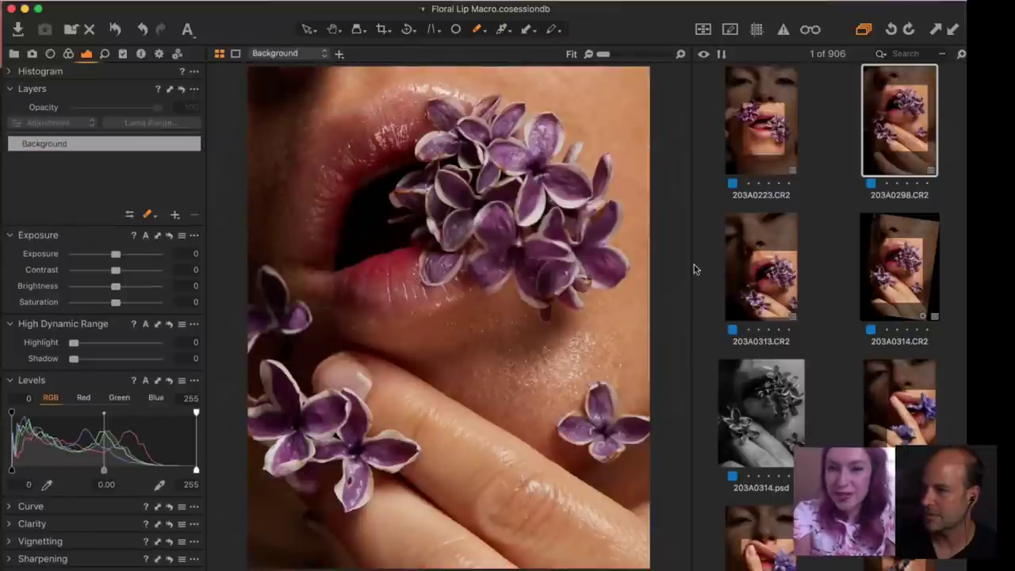
{"action": "left_click", "coordinate": [759, 140]}
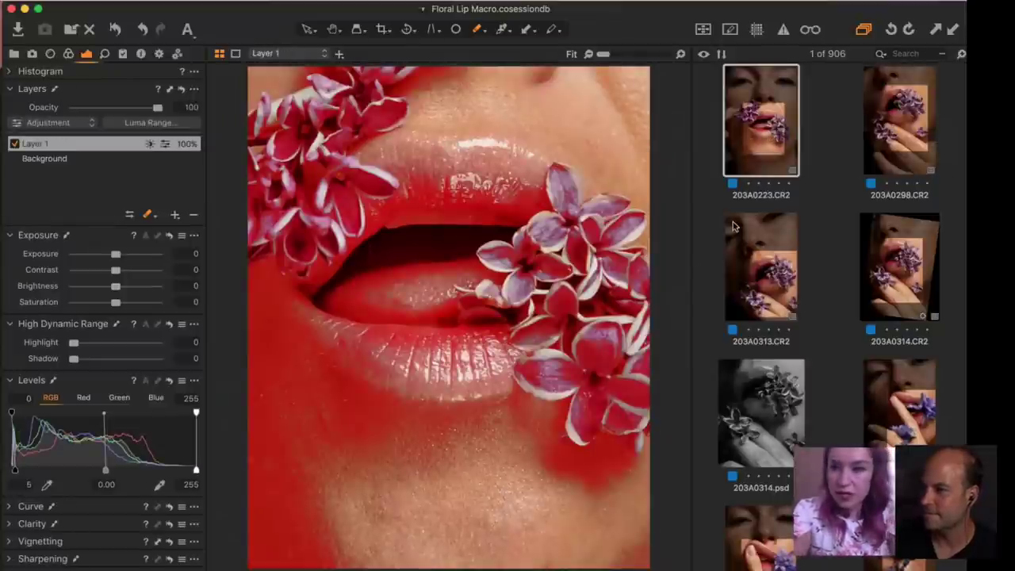
{"action": "left_click", "coordinate": [904, 271], "text": "shift"}
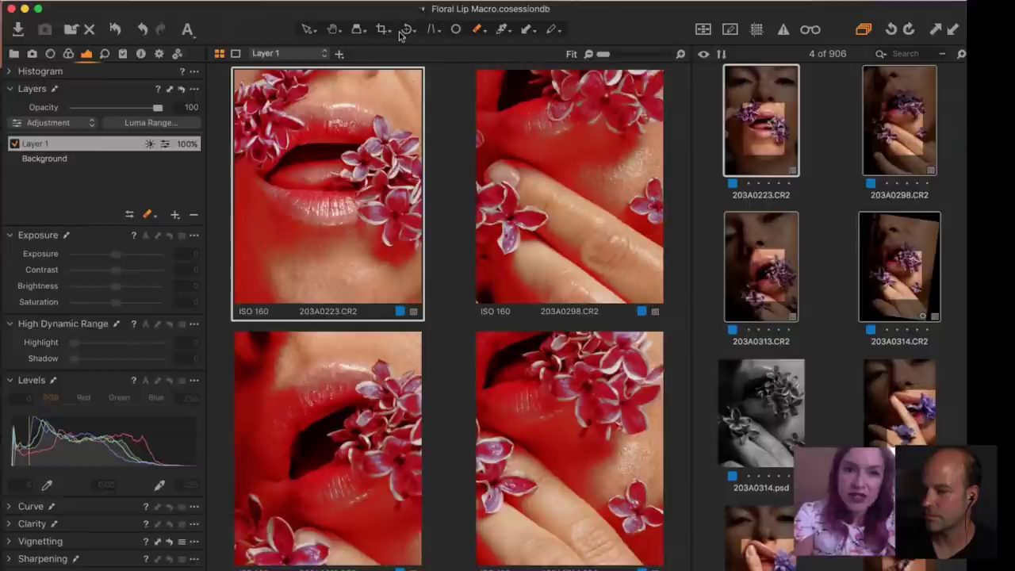
- Crop 203A0298.CR2 to a 4x5 ratio of about 9.79 by 12.24 in around the lips and flowers, and select 203A0313.CR2
{"action": "left_click", "coordinate": [382, 29]}
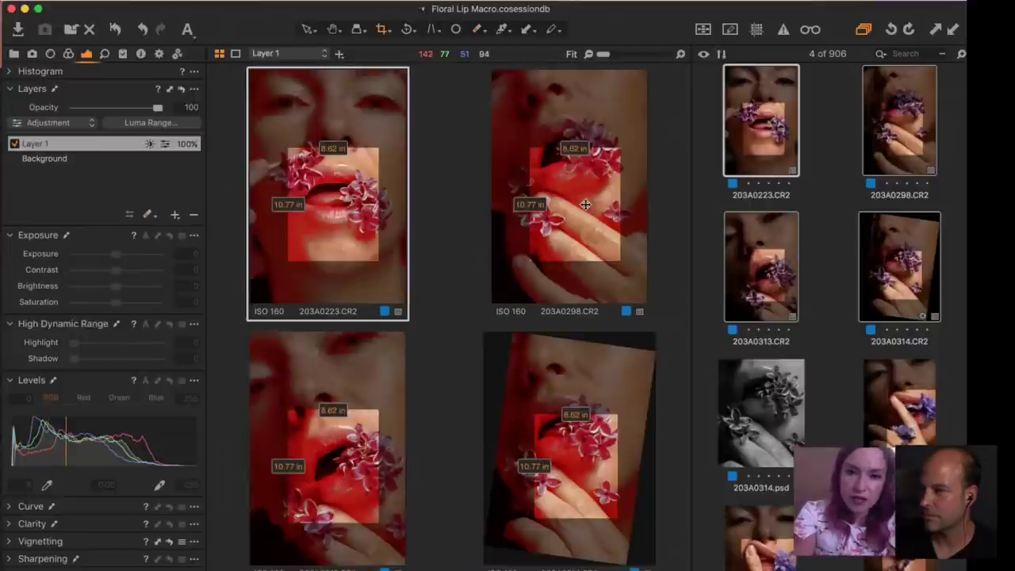
{"action": "left_click", "coordinate": [582, 190]}
{"action": "left_click_drag", "start_coordinate": [583, 190], "coordinate": [620, 264]}
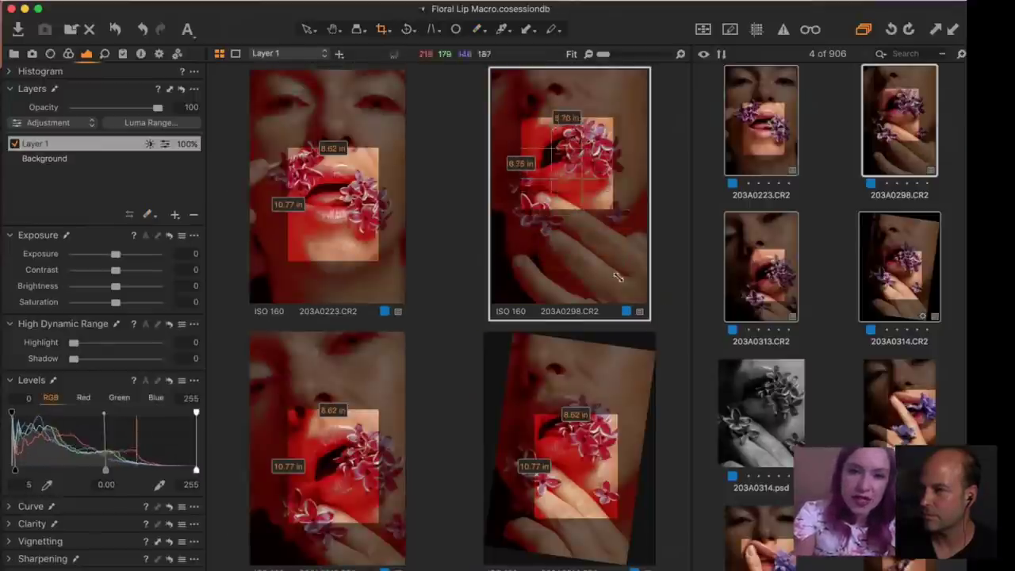
{"action": "left_click", "coordinate": [400, 30]}
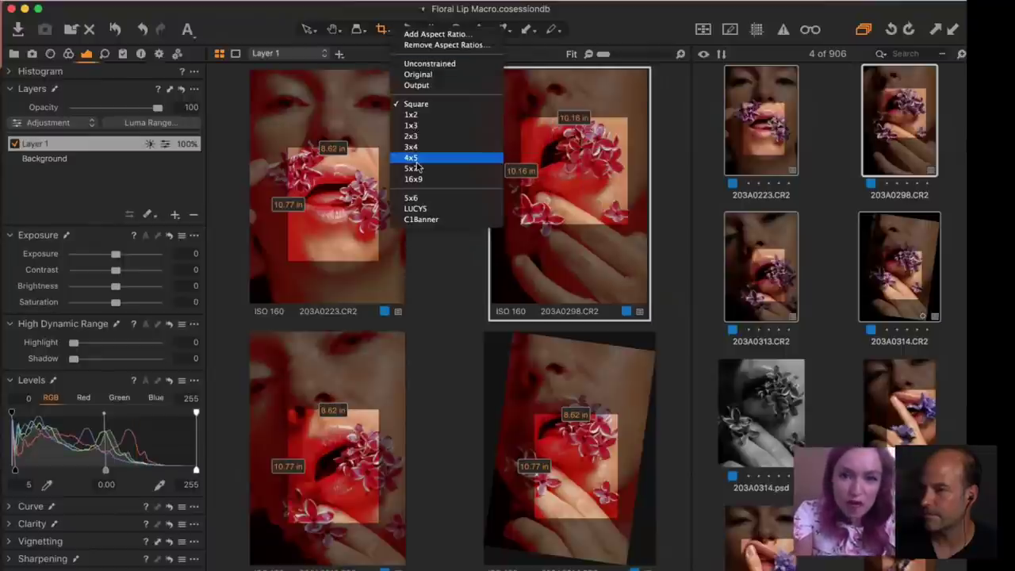
{"action": "left_click", "coordinate": [495, 159]}
{"action": "left_click_drag", "start_coordinate": [625, 229], "coordinate": [623, 254]}
{"action": "left_click", "coordinate": [369, 482]}
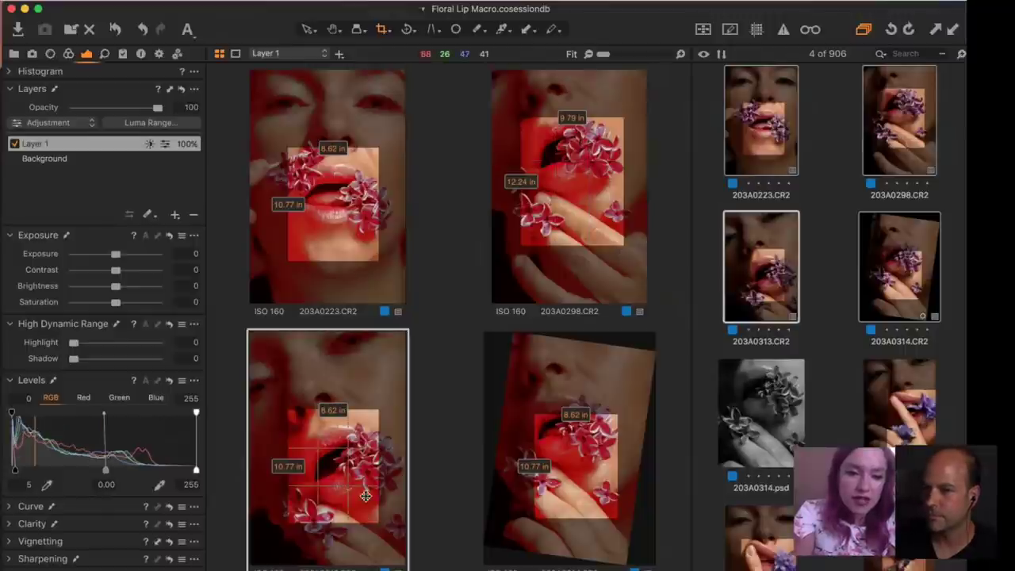
- Reposition the 8.62 by 10.77 in crops of 203A0313.CR2 and 203A0314.CR2 around the lips and flowers, and display the cropped photos
{"action": "left_click_drag", "start_coordinate": [371, 482], "coordinate": [378, 481]}
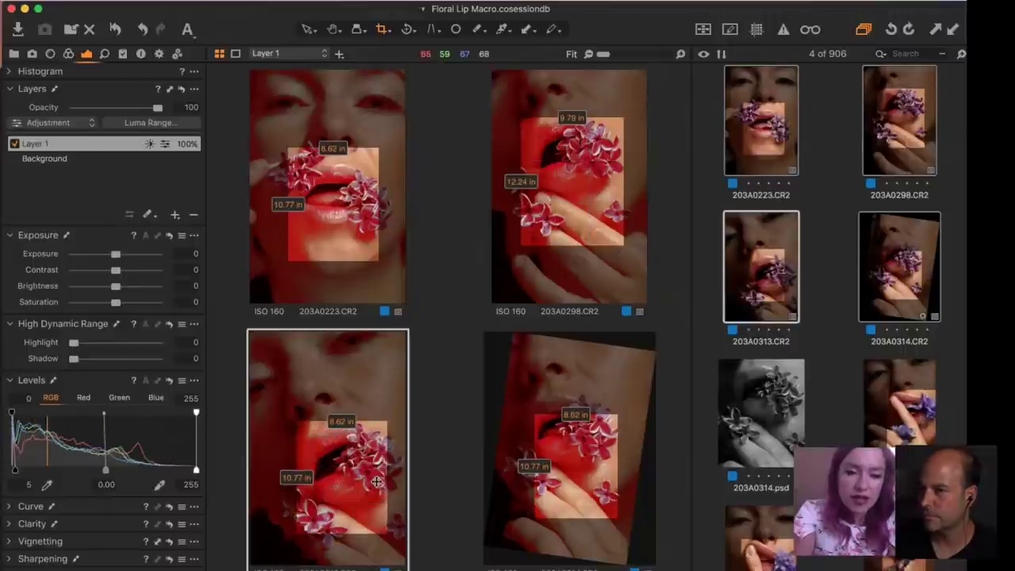
{"action": "left_click", "coordinate": [582, 468]}
{"action": "left_click_drag", "start_coordinate": [582, 467], "coordinate": [570, 448]}
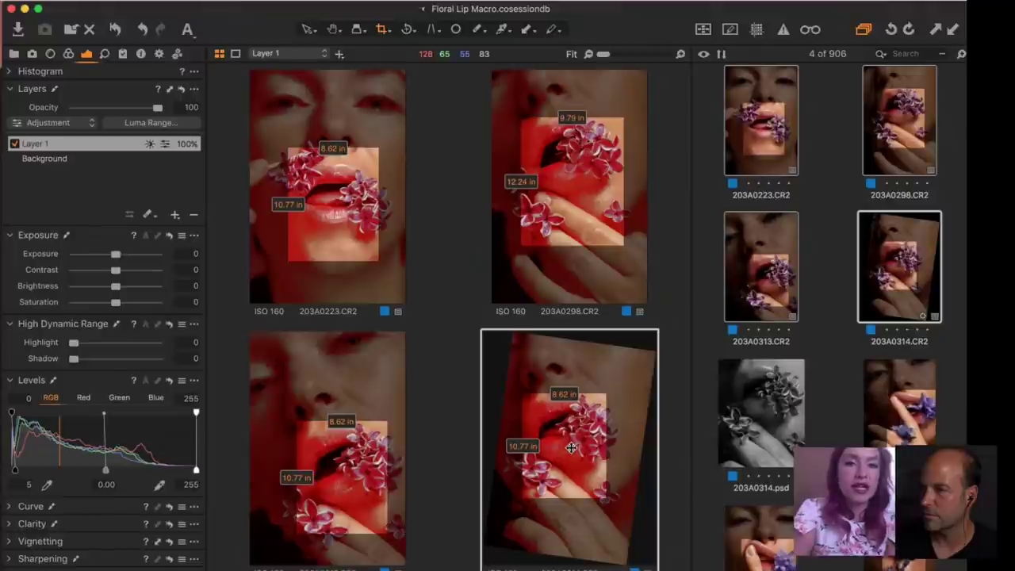
{"action": "left_click", "coordinate": [333, 30]}
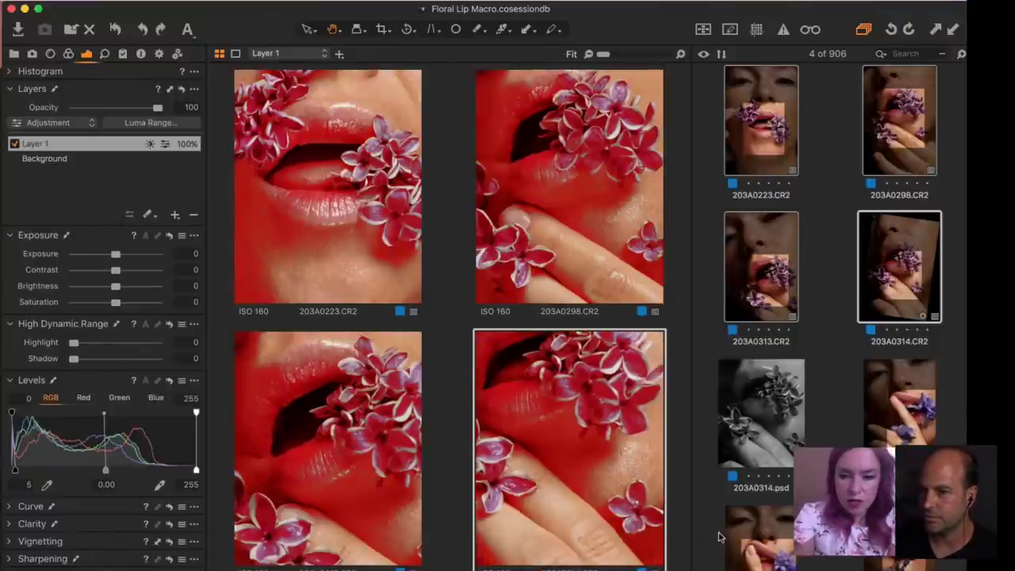
- Switch to 203A0505.psd in Photoshop and set the Infinite Color group's opacity to 100%
{"action": "mouse_move", "coordinate": [643, 562]}
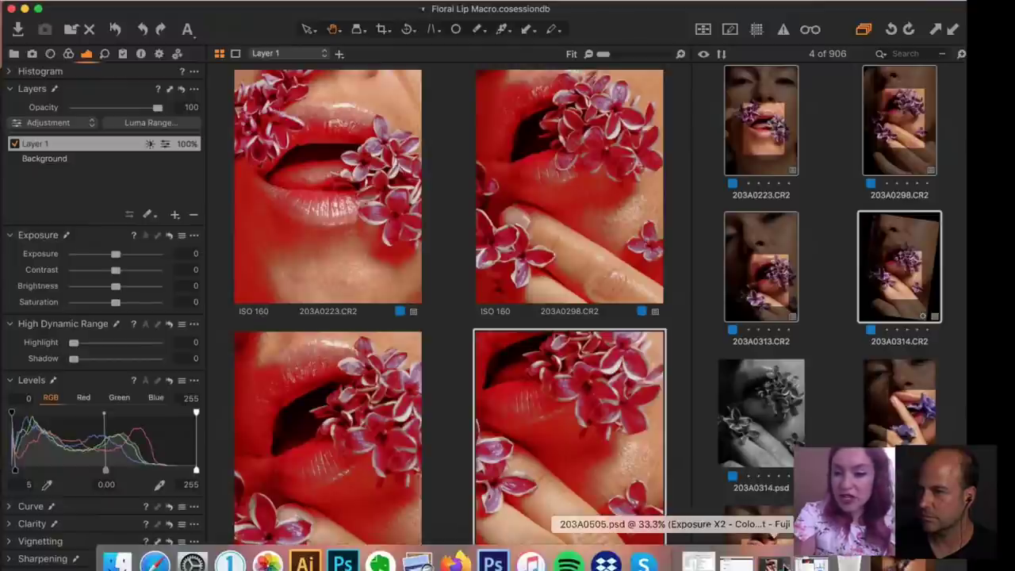
{"action": "left_click", "coordinate": [698, 563]}
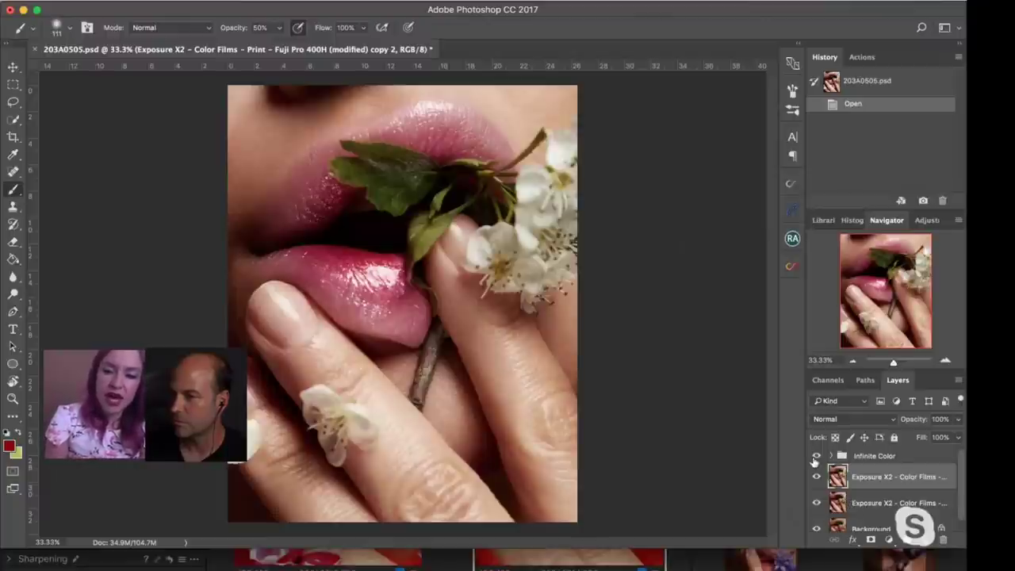
{"action": "left_click", "coordinate": [886, 460]}
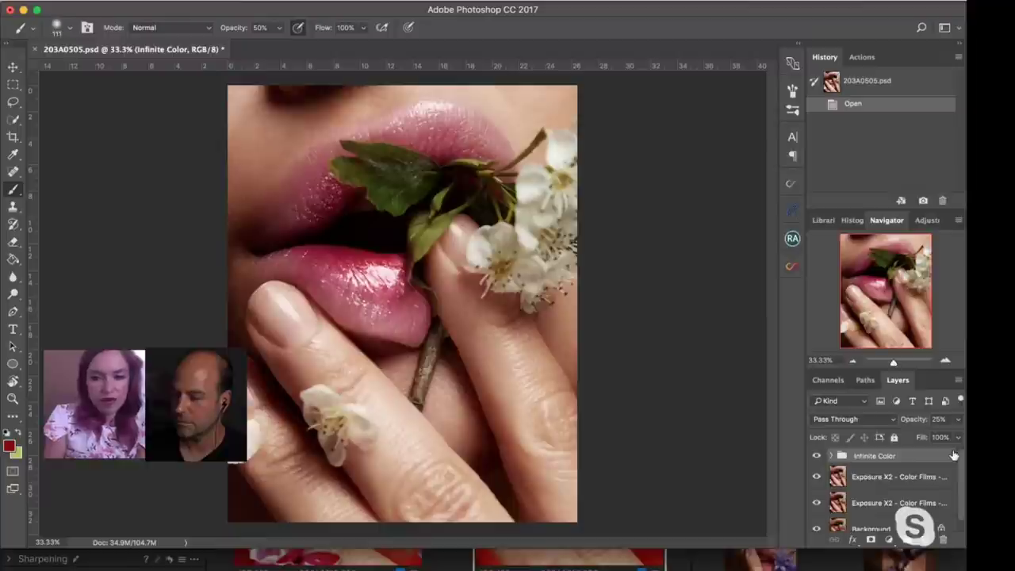
{"action": "left_click", "coordinate": [958, 419]}
{"action": "left_click_drag", "start_coordinate": [910, 438], "coordinate": [959, 437]}
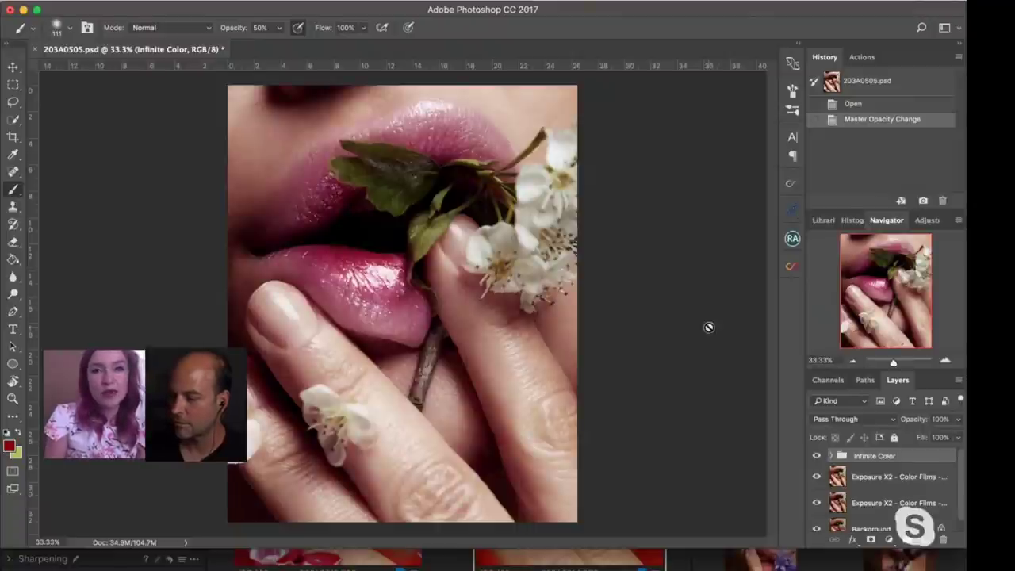
- Generate seven successive color grades with the Infinite Color extension at Medium strength, stopping at a warm golden-toned variation
{"action": "left_click", "coordinate": [791, 267]}
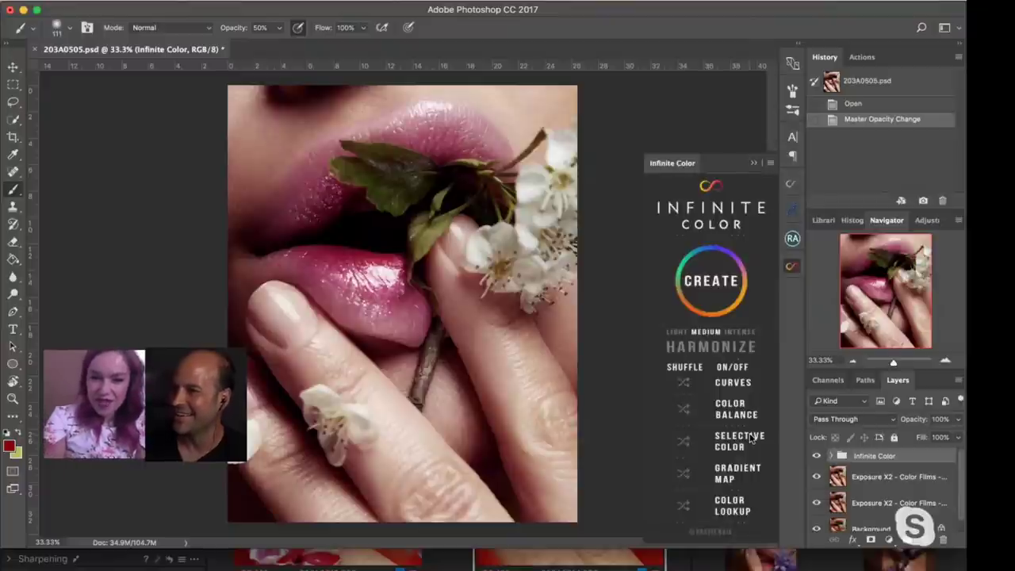
{"action": "left_click", "coordinate": [708, 292]}
{"action": "left_click", "coordinate": [708, 291]}
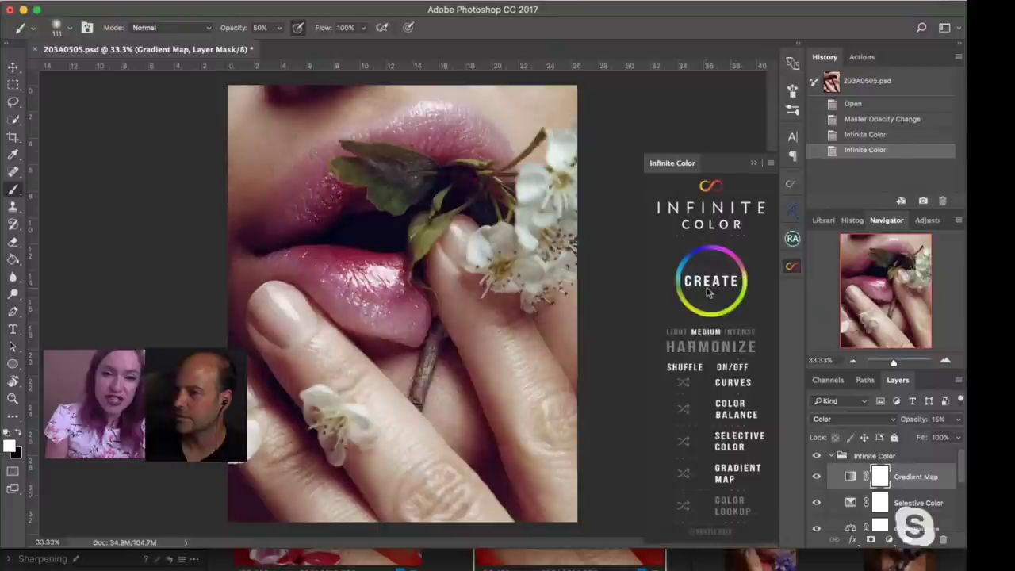
{"action": "left_click", "coordinate": [708, 292]}
{"action": "left_click", "coordinate": [708, 292]}
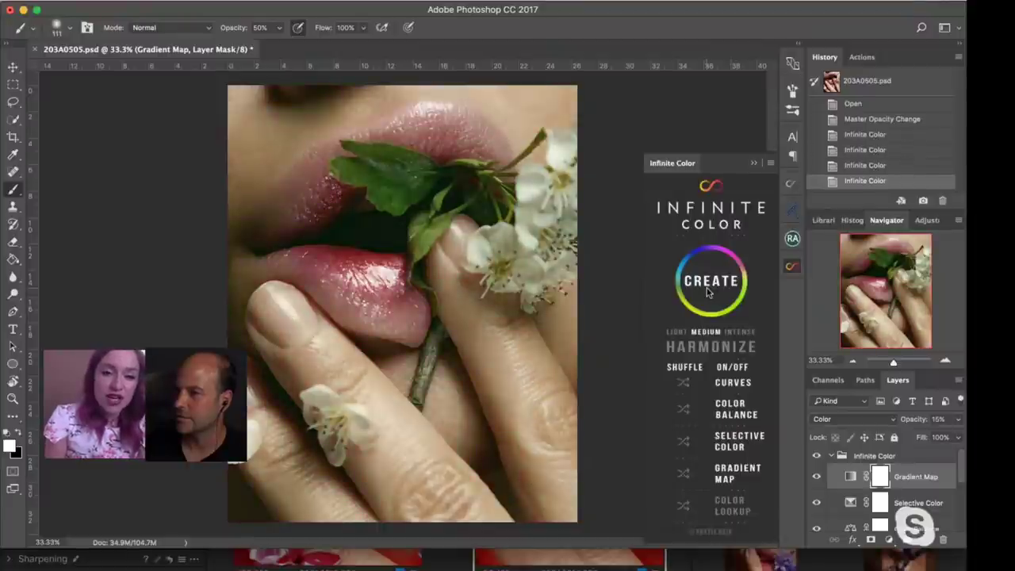
{"action": "left_click", "coordinate": [708, 292]}
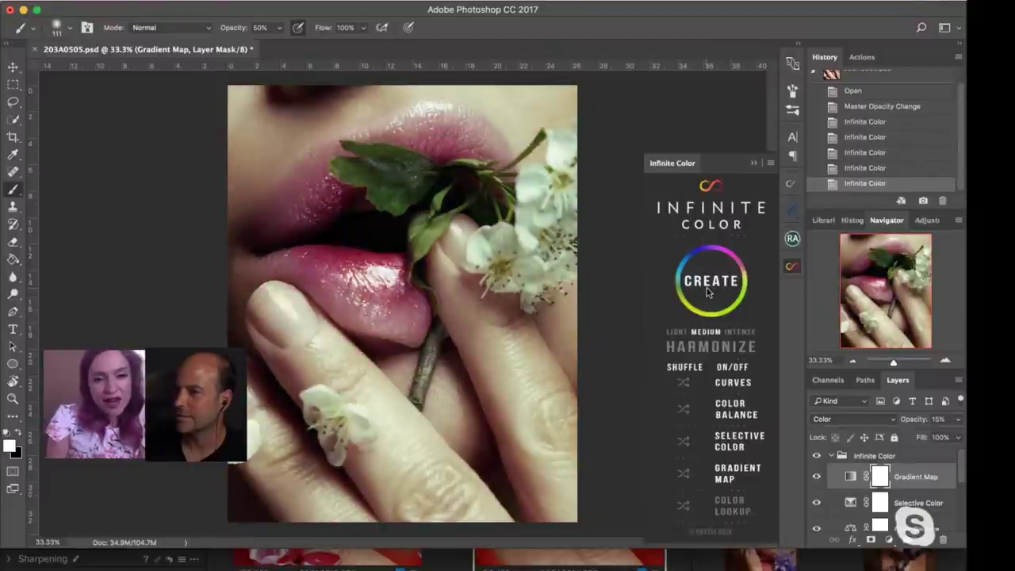
{"action": "left_click", "coordinate": [708, 292]}
{"action": "left_click", "coordinate": [708, 292]}
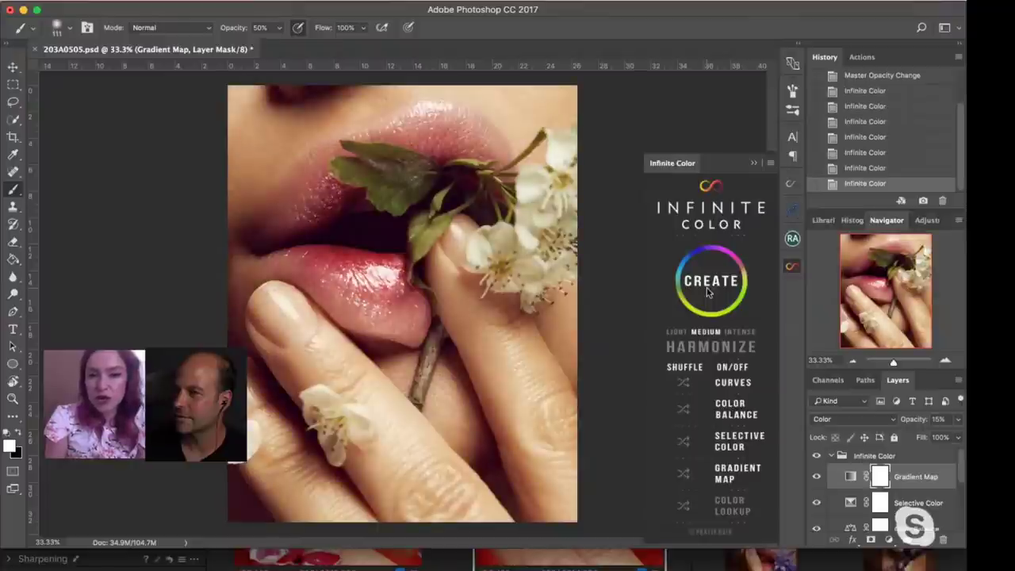
- Collapse the Infinite Color group, set its opacity to 41%, and close the extension
{"action": "left_click", "coordinate": [876, 457]}
{"action": "left_click", "coordinate": [830, 456]}
{"action": "left_click", "coordinate": [957, 419]}
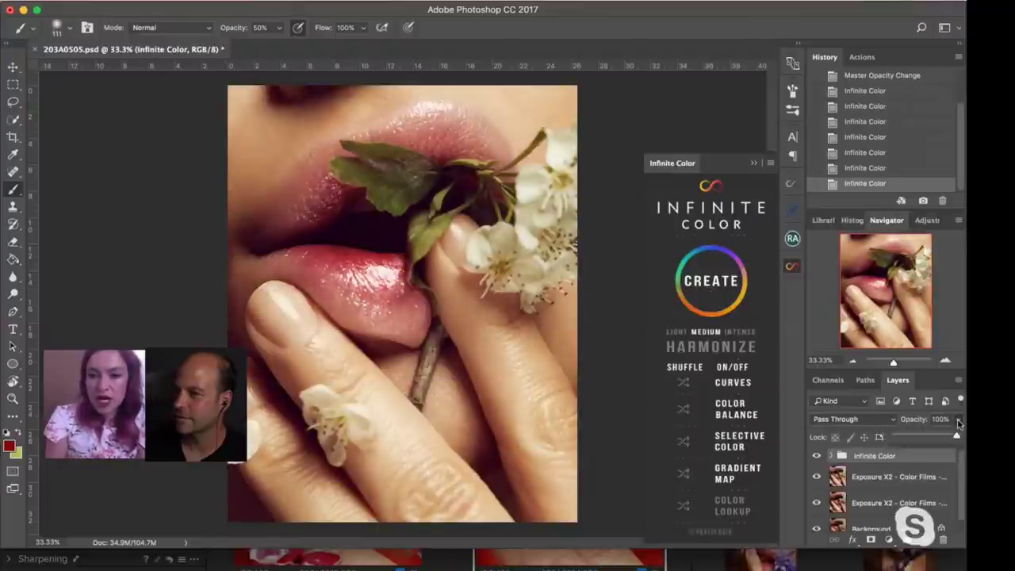
{"action": "left_click_drag", "start_coordinate": [957, 435], "coordinate": [930, 434]}
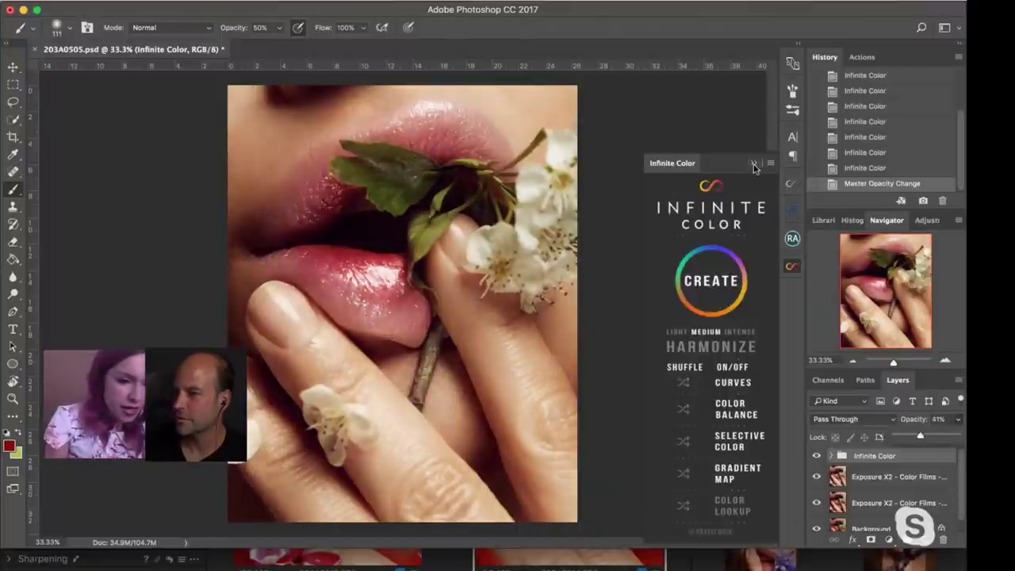
{"action": "left_click", "coordinate": [751, 164]}
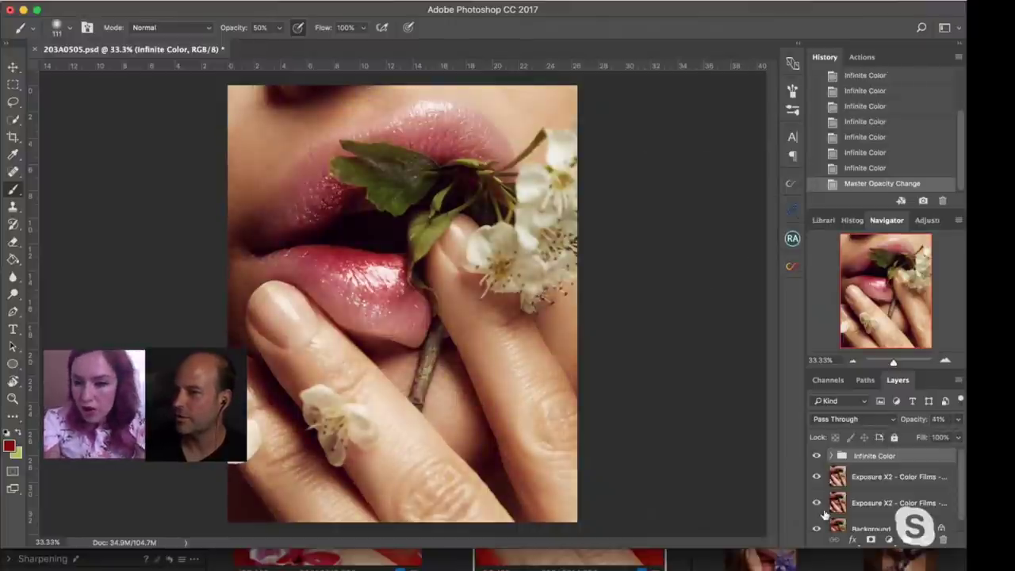
- Hide the Infinite Color group and toggle the upper Exposure X2 layer to compare its color effect, leaving it hidden
{"action": "left_click", "coordinate": [817, 456]}
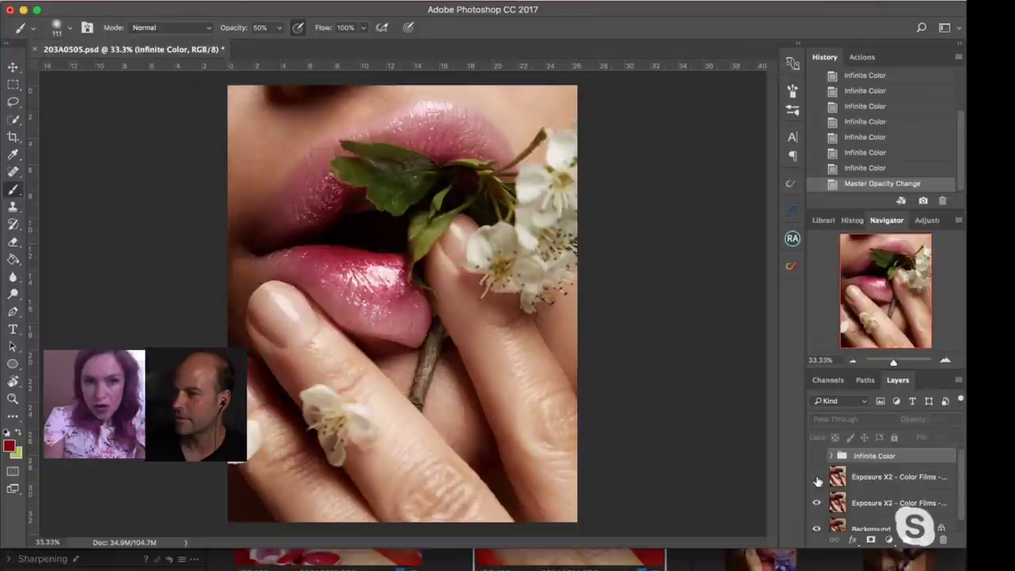
{"action": "left_click", "coordinate": [816, 478]}
{"action": "left_click", "coordinate": [816, 479]}
{"action": "left_click", "coordinate": [817, 478]}
{"action": "left_click", "coordinate": [817, 480]}
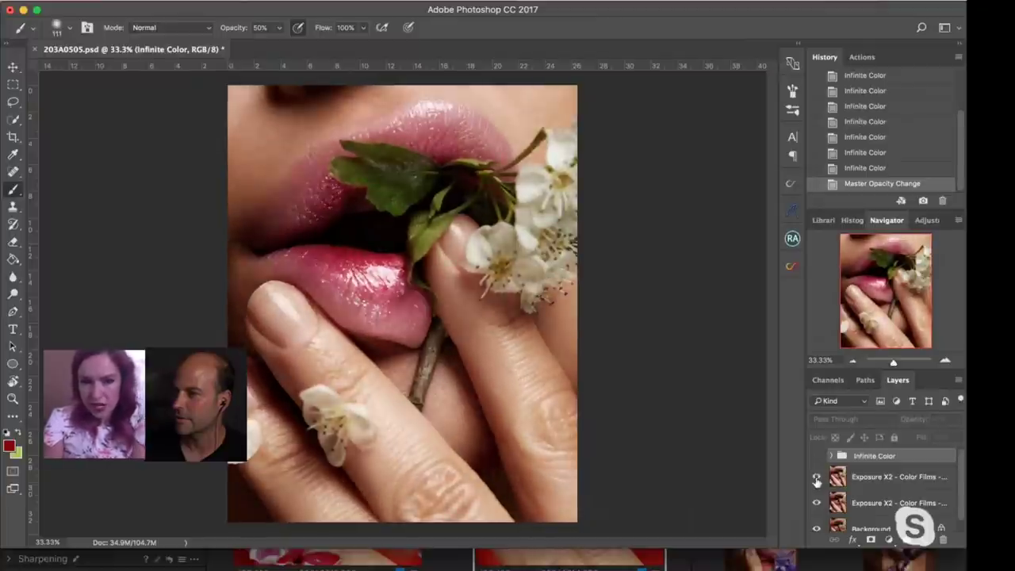
{"action": "left_click", "coordinate": [816, 478]}
{"action": "left_click", "coordinate": [817, 479]}
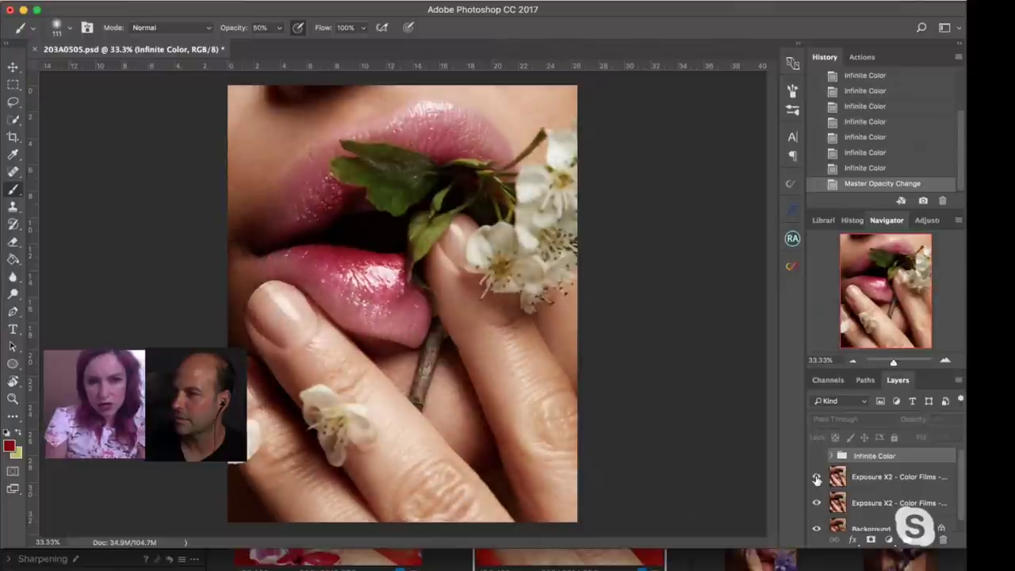
{"action": "left_click", "coordinate": [816, 481]}
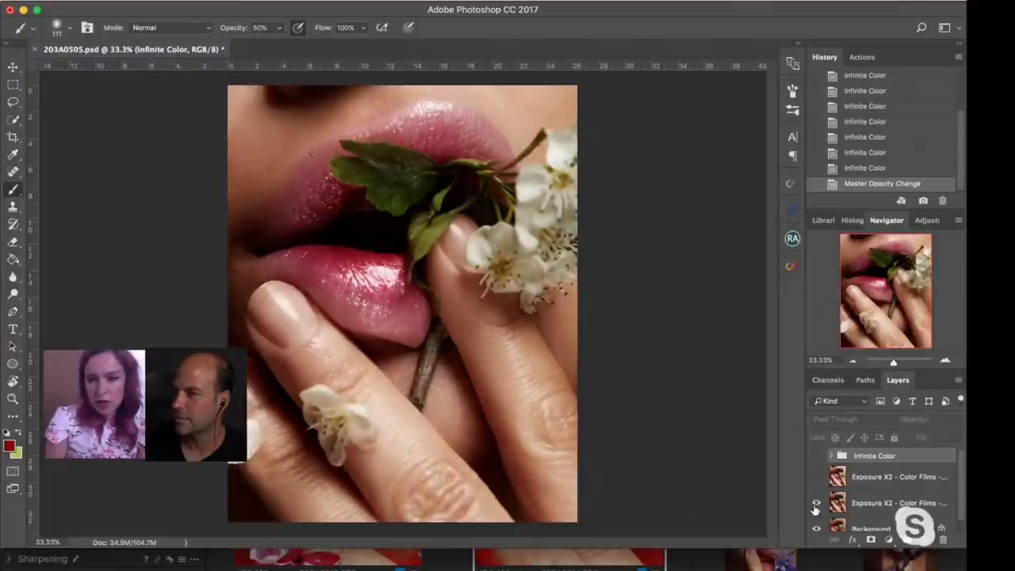
- Toggle the lower Exposure X2 layer repeatedly to compare the retouched skin and lips with the Background image
{"action": "left_click", "coordinate": [817, 505]}
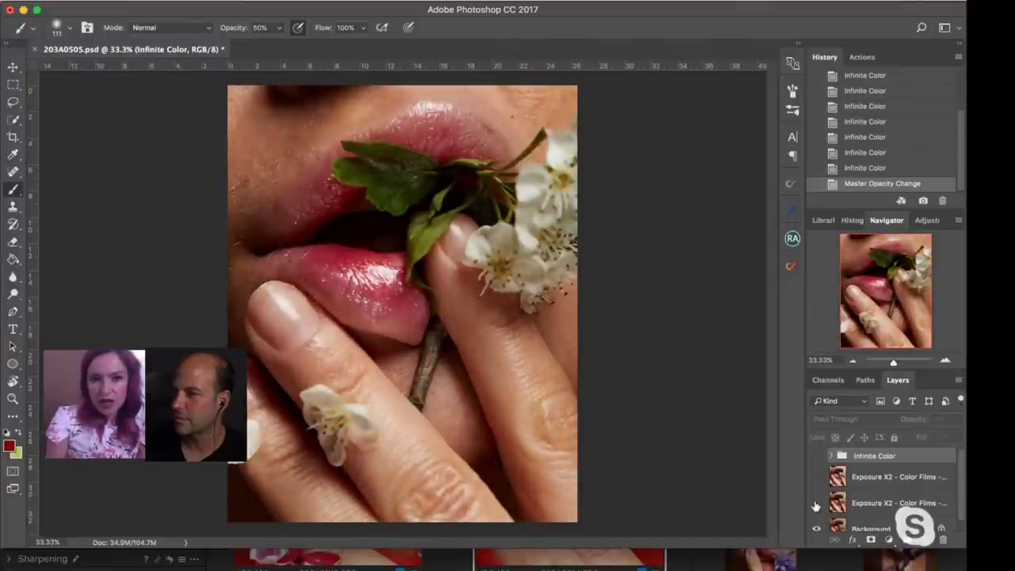
{"action": "left_click", "coordinate": [816, 505]}
{"action": "left_click", "coordinate": [816, 505]}
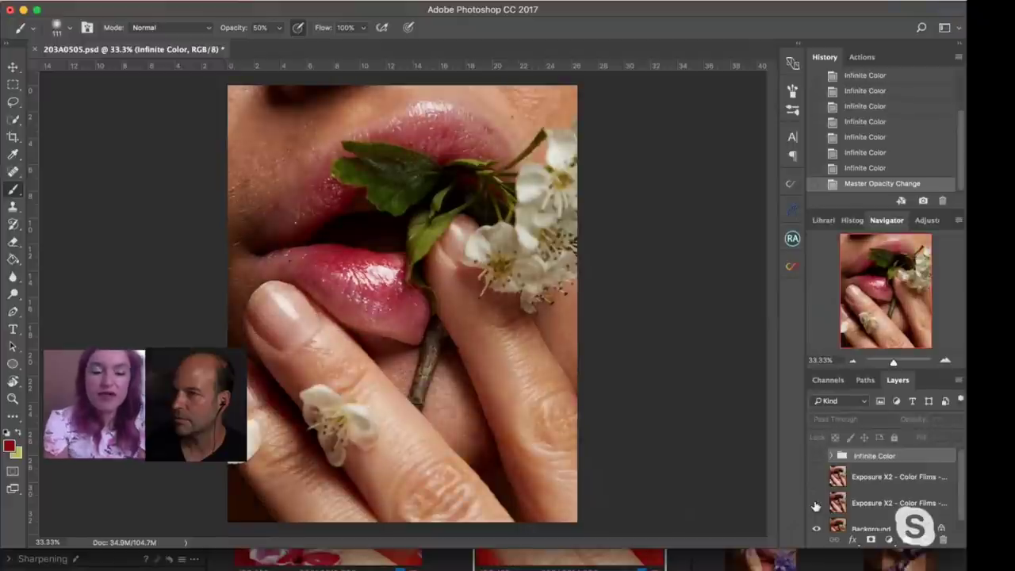
{"action": "left_click", "coordinate": [816, 505]}
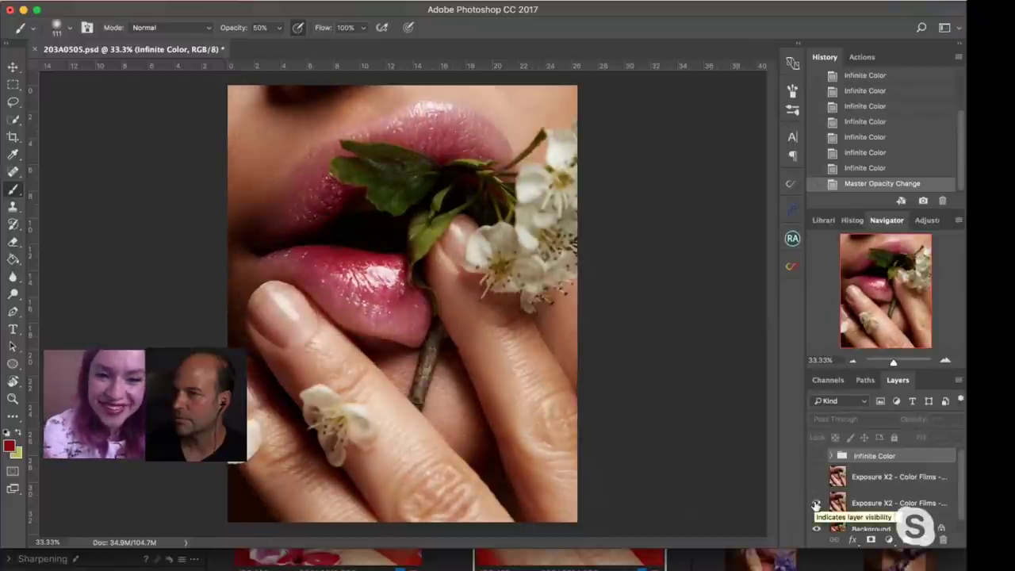
{"action": "left_click", "coordinate": [815, 505]}
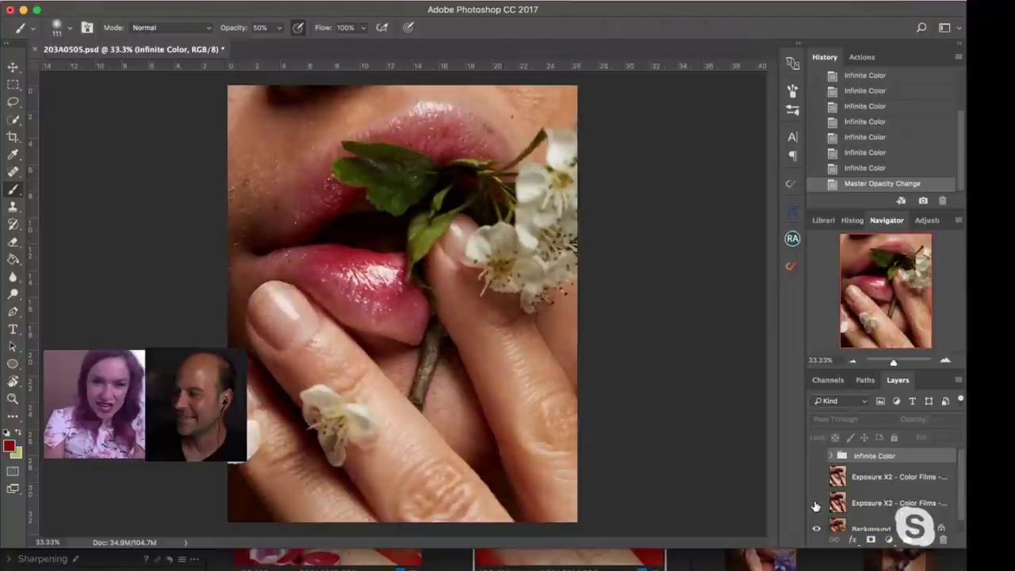
{"action": "left_click", "coordinate": [816, 505]}
{"action": "left_click", "coordinate": [815, 505]}
{"action": "left_click", "coordinate": [815, 505]}
{"action": "left_click", "coordinate": [815, 505]}
{"action": "left_click", "coordinate": [816, 504]}
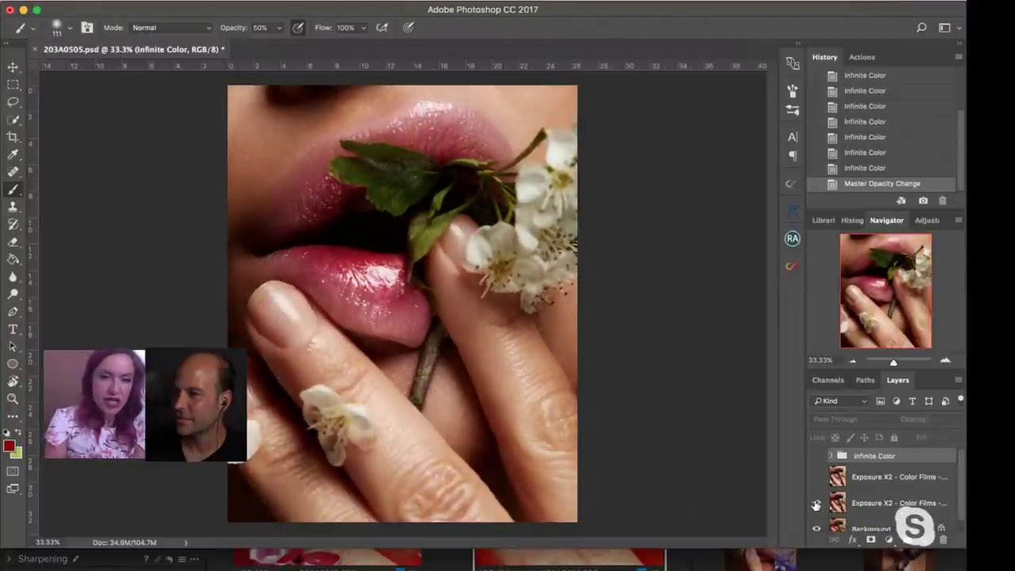
{"action": "left_click", "coordinate": [816, 505]}
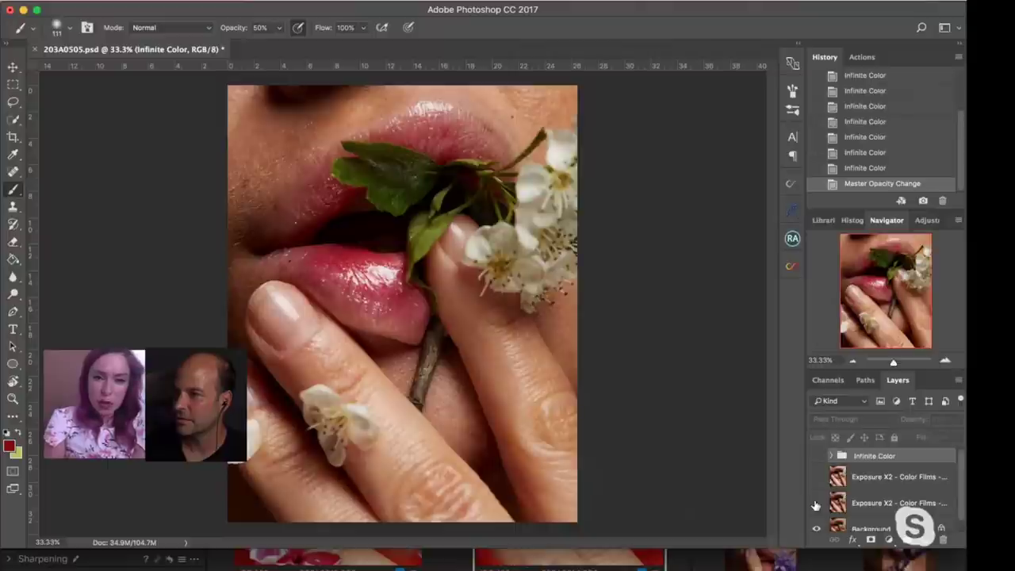
{"action": "left_click", "coordinate": [815, 505]}
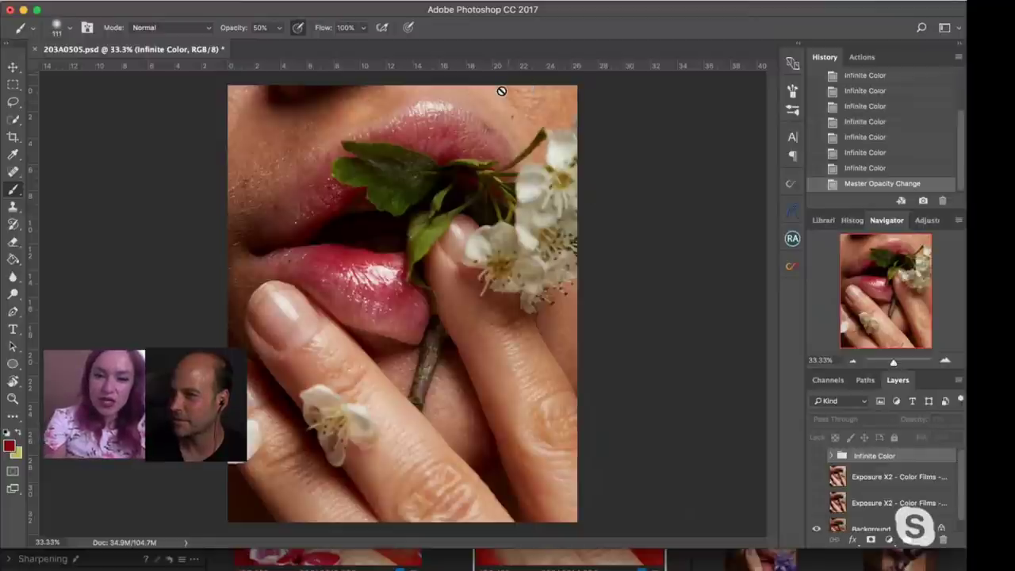
{"action": "left_click", "coordinate": [816, 504]}
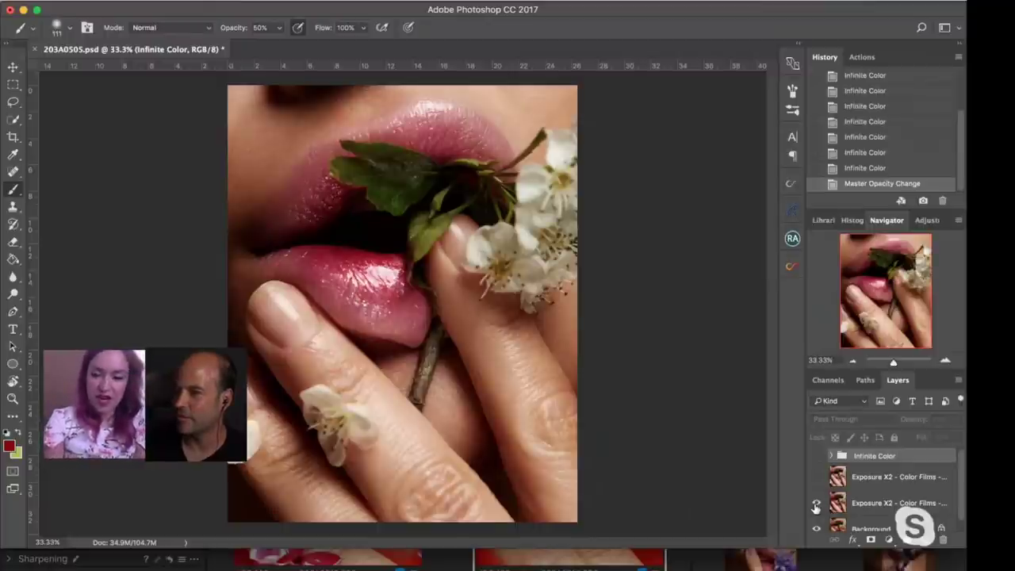
{"action": "left_click", "coordinate": [816, 505]}
{"action": "left_click", "coordinate": [815, 505]}
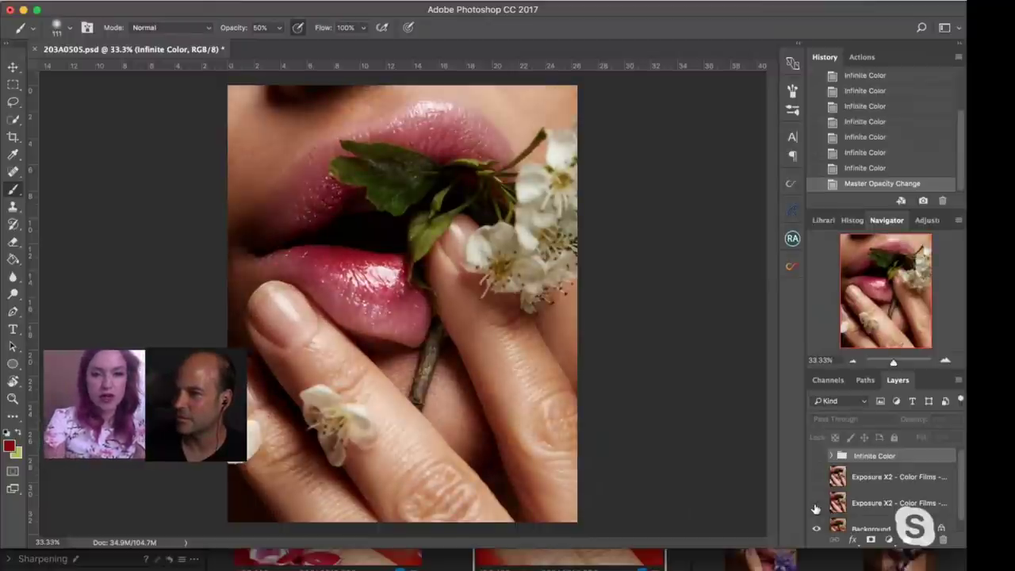